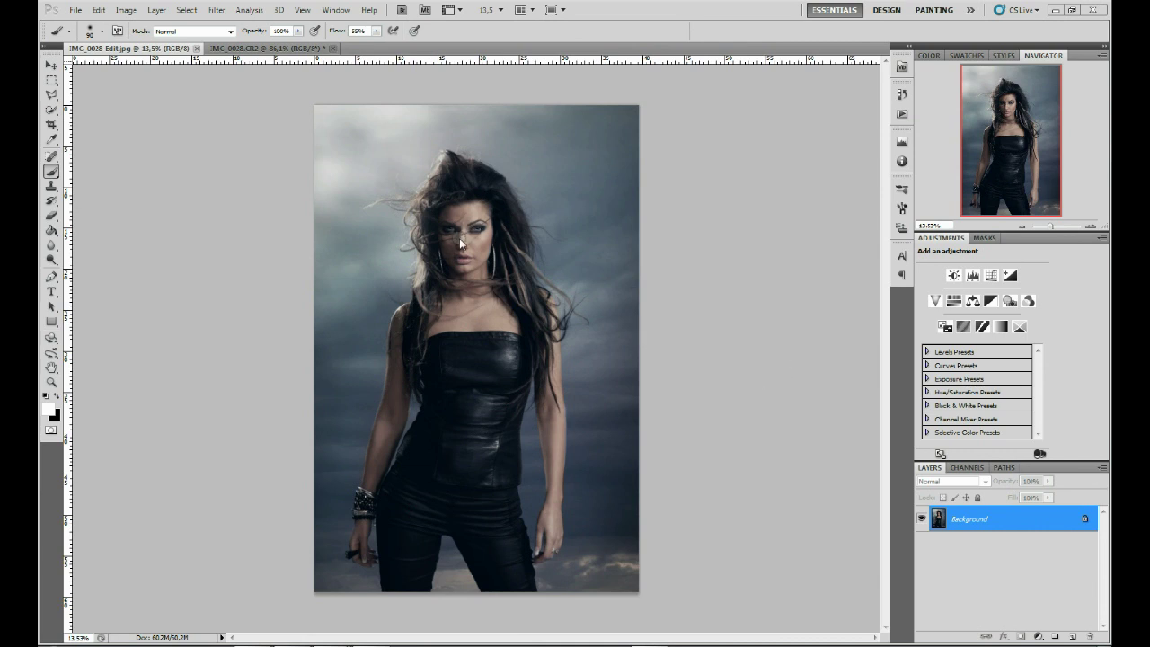
Compare the hair and upper body in the finished IMG_0028-Edit.jpg with the original IMG_0028.CR2 photo.
{"action": "left_click", "coordinate": [1053, 228]}
{"action": "left_click_drag", "start_coordinate": [1054, 228], "coordinate": [1054, 227]}
{"action": "left_click_drag", "start_coordinate": [1010, 138], "coordinate": [1007, 105]}
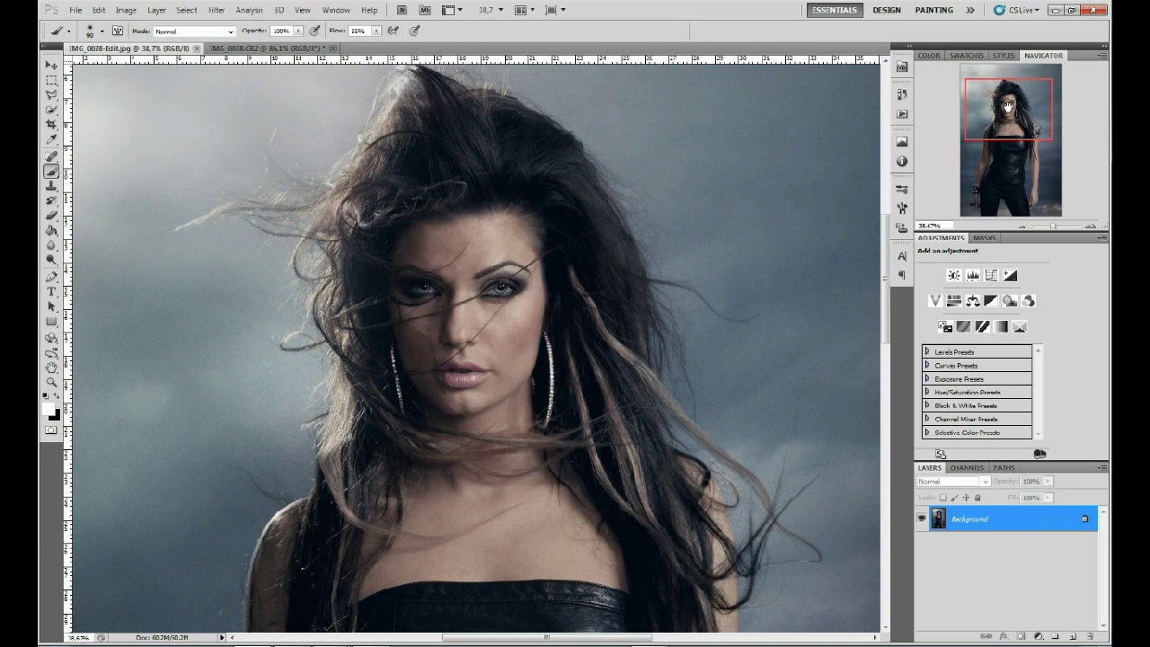
{"action": "left_click", "coordinate": [275, 48]}
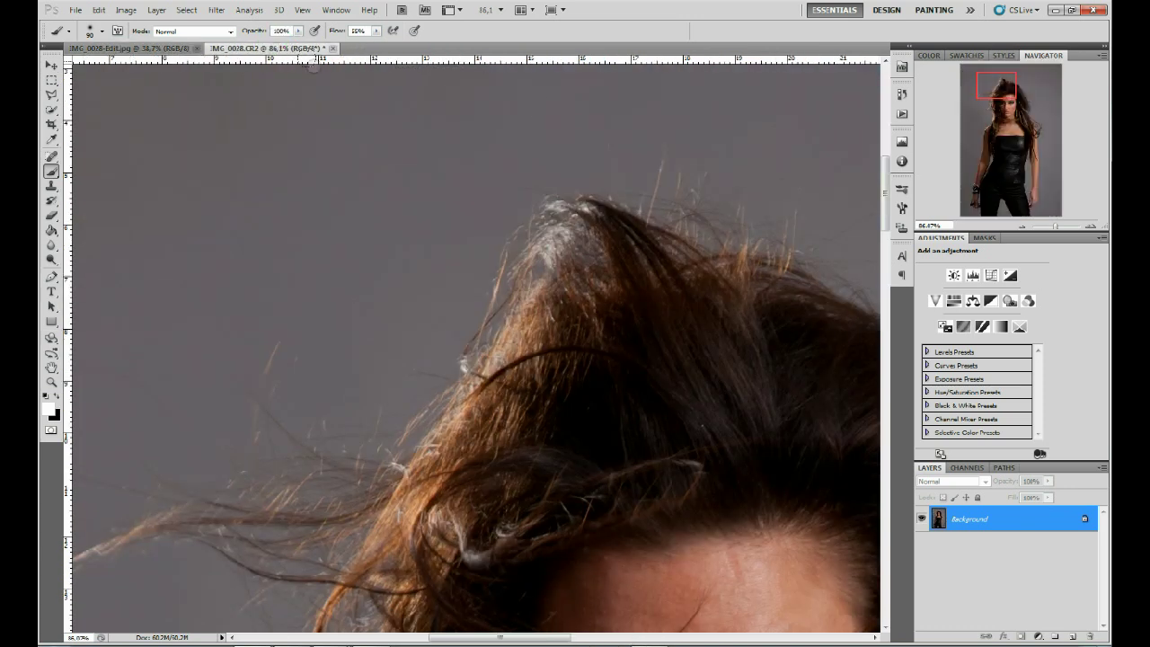
{"action": "left_click_drag", "start_coordinate": [1055, 226], "coordinate": [1051, 225]}
{"action": "mouse_move", "coordinate": [1013, 148]}
{"action": "left_mouse_down"}
{"action": "mouse_move", "coordinate": [1008, 158]}
{"action": "mouse_move", "coordinate": [1014, 149]}
{"action": "left_mouse_up"}
{"action": "left_click", "coordinate": [104, 49]}
{"action": "left_click", "coordinate": [1018, 141]}
{"action": "left_click_drag", "start_coordinate": [1055, 226], "coordinate": [1054, 227]}
{"action": "left_click_drag", "start_coordinate": [985, 155], "coordinate": [986, 134]}
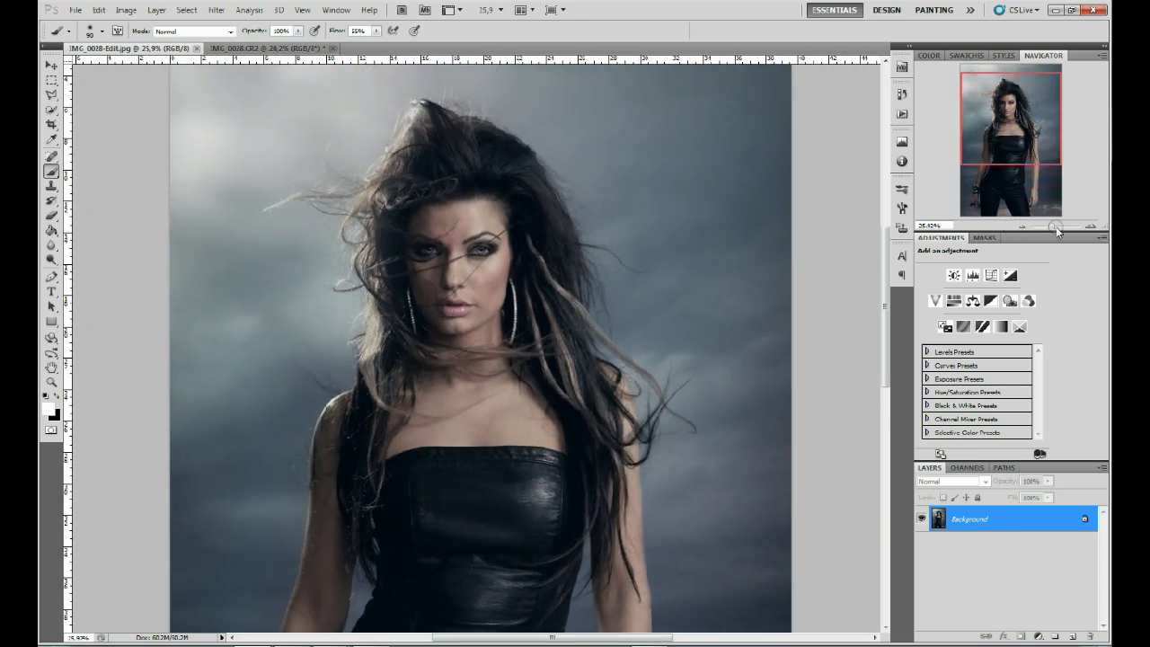
{"action": "left_click_drag", "start_coordinate": [1055, 231], "coordinate": [1055, 231]}
{"action": "left_click_drag", "start_coordinate": [1021, 132], "coordinate": [1026, 153]}
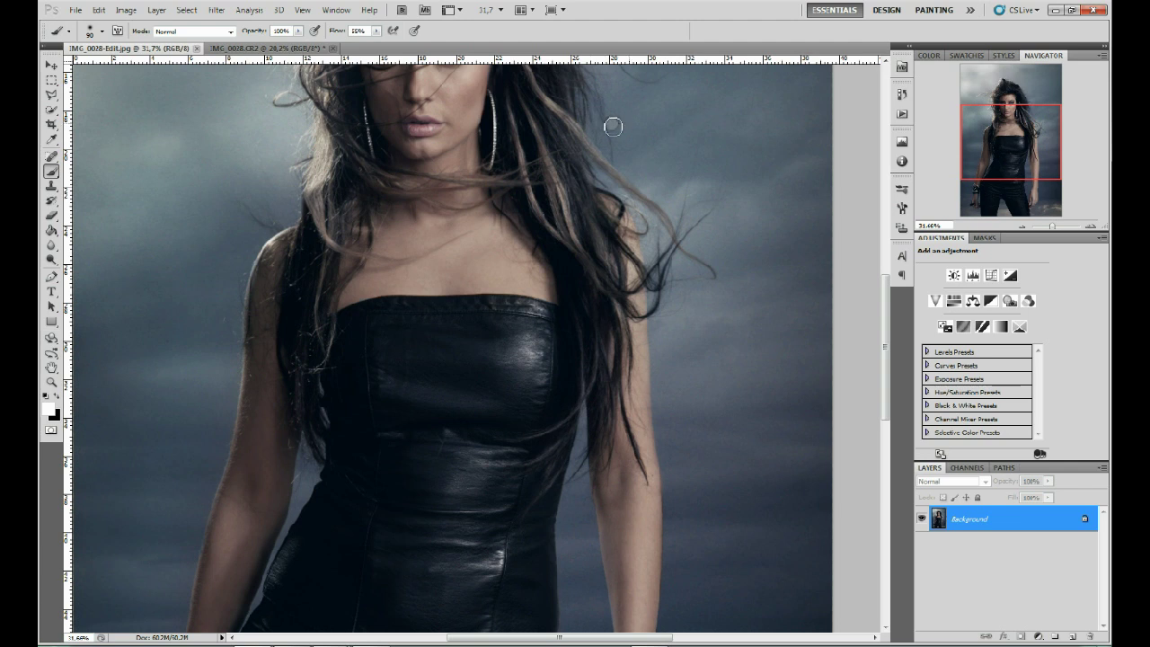
{"action": "left_click", "coordinate": [233, 50]}
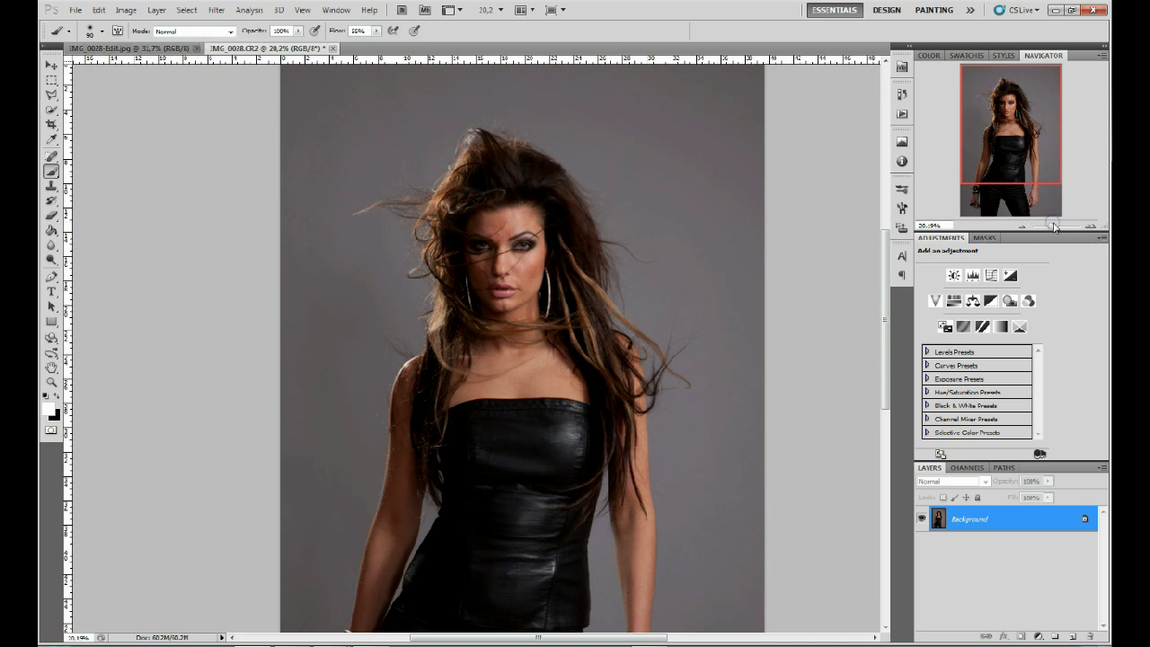
{"action": "left_click", "coordinate": [153, 48]}
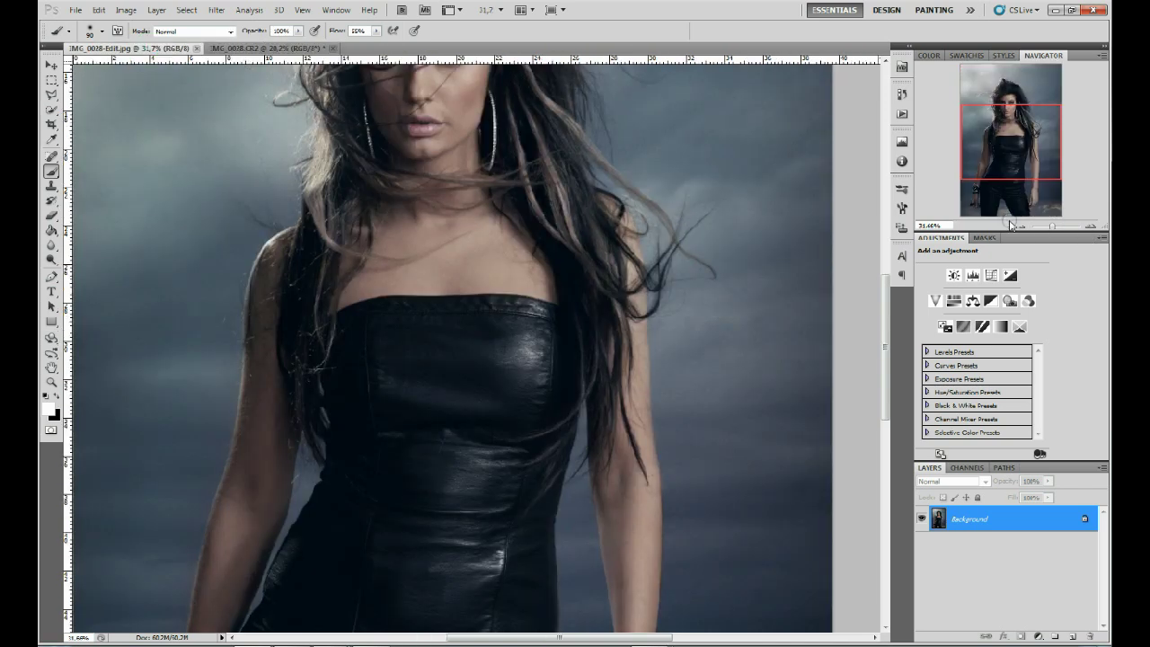
Place sky image 6 from the Stock sky folder into IMG_0028.CR2 and fit it to cover the whole canvas.
{"action": "left_click", "coordinate": [273, 47]}
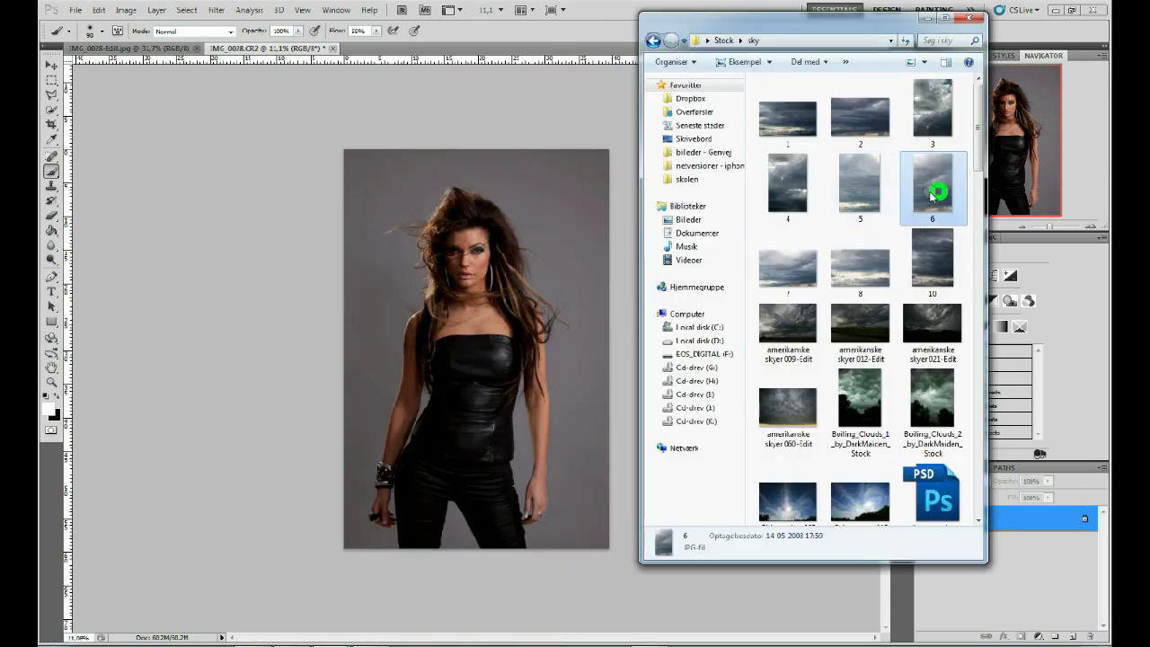
{"action": "left_click_drag", "start_coordinate": [933, 193], "coordinate": [449, 269]}
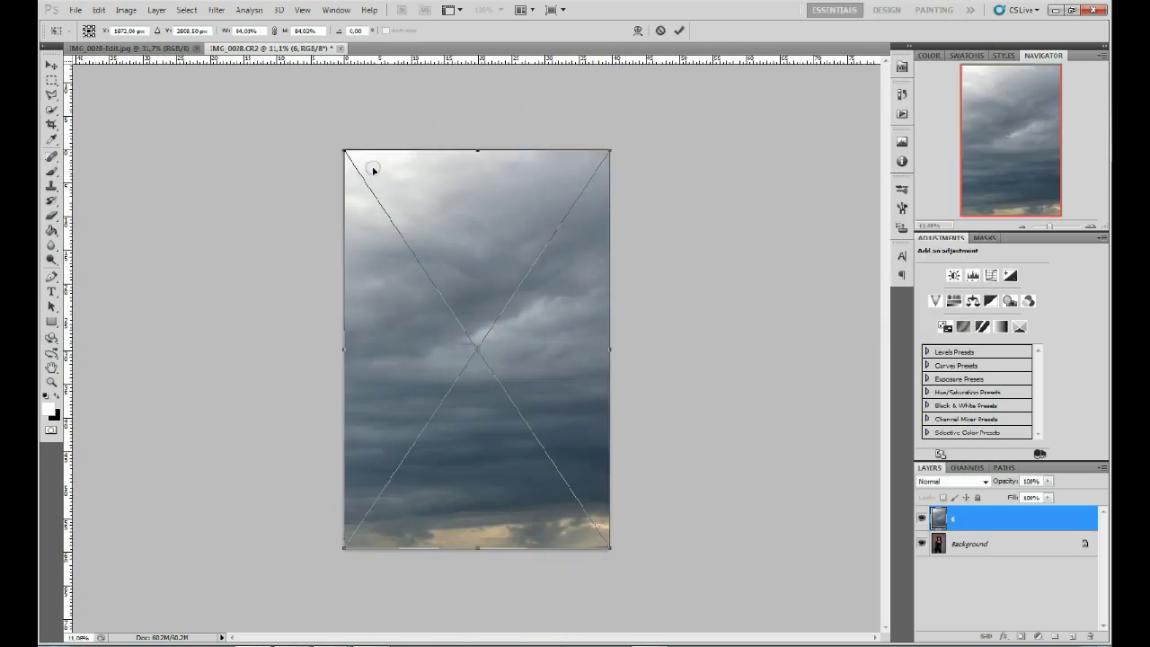
{"action": "key", "text": "Return"}
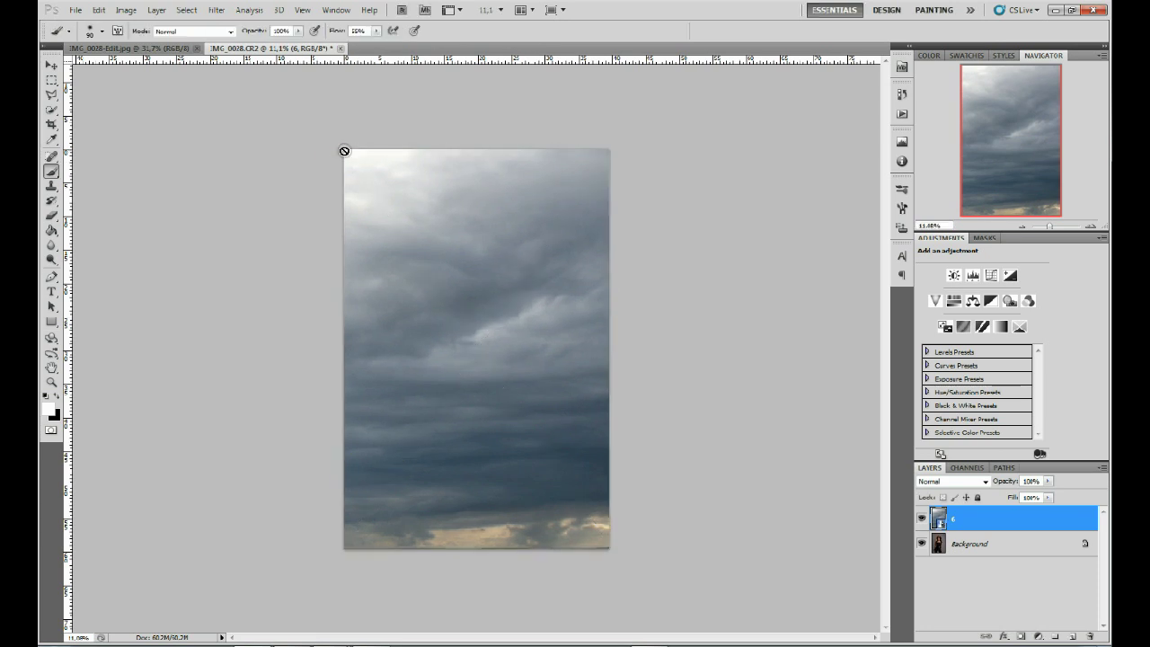
{"action": "key", "text": "ctrl+t"}
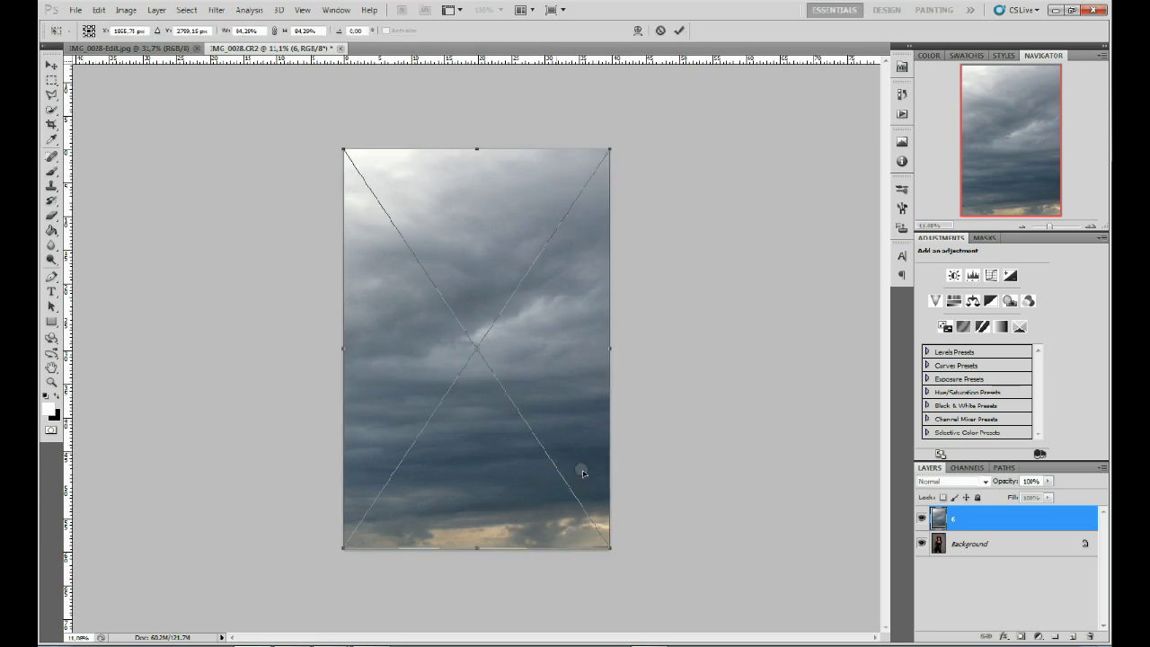
{"action": "key", "text": "Return"}
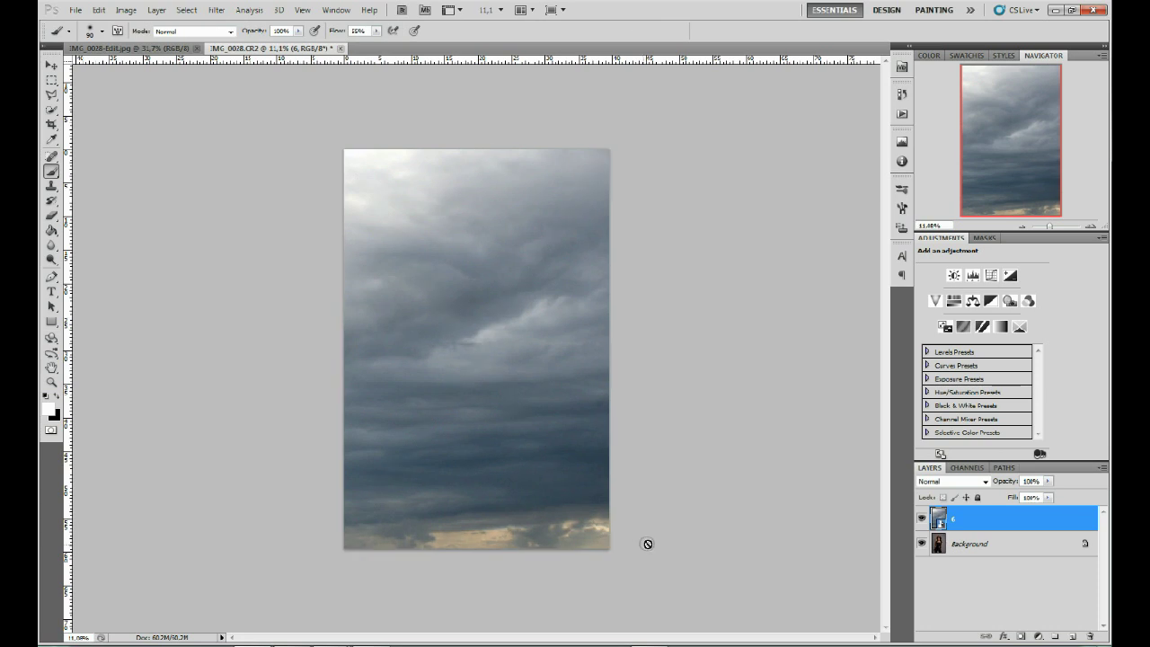
Rasterize the placed sky layer and hide it to reveal the portrait underneath.
{"action": "right_click", "coordinate": [969, 521]}
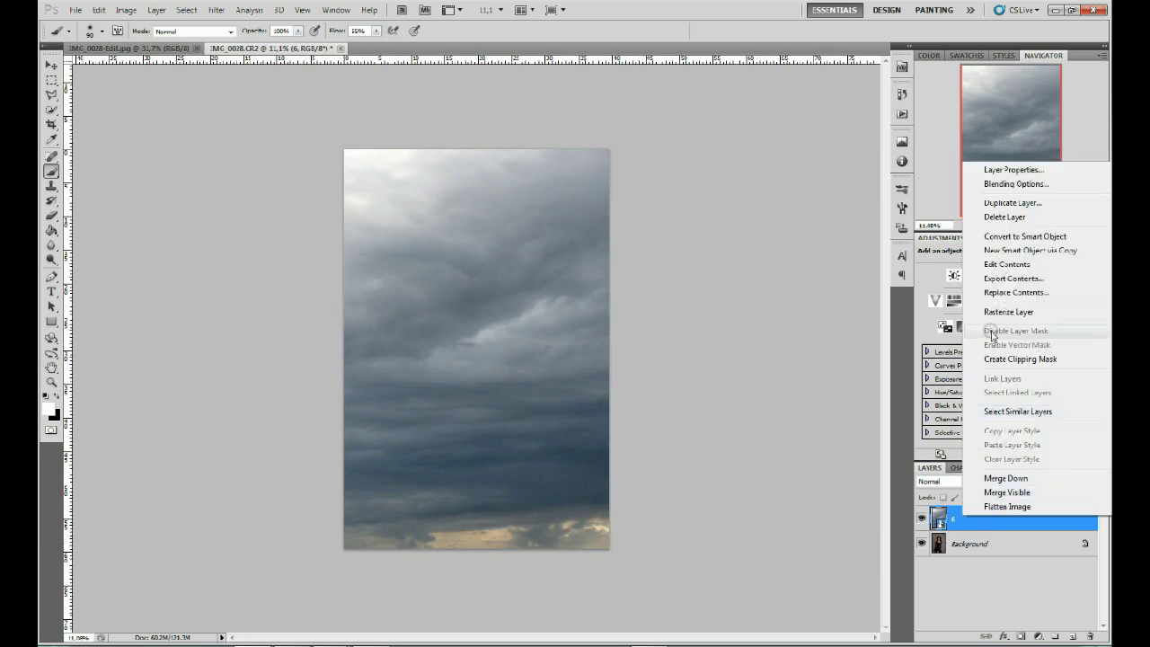
{"action": "left_click", "coordinate": [986, 311]}
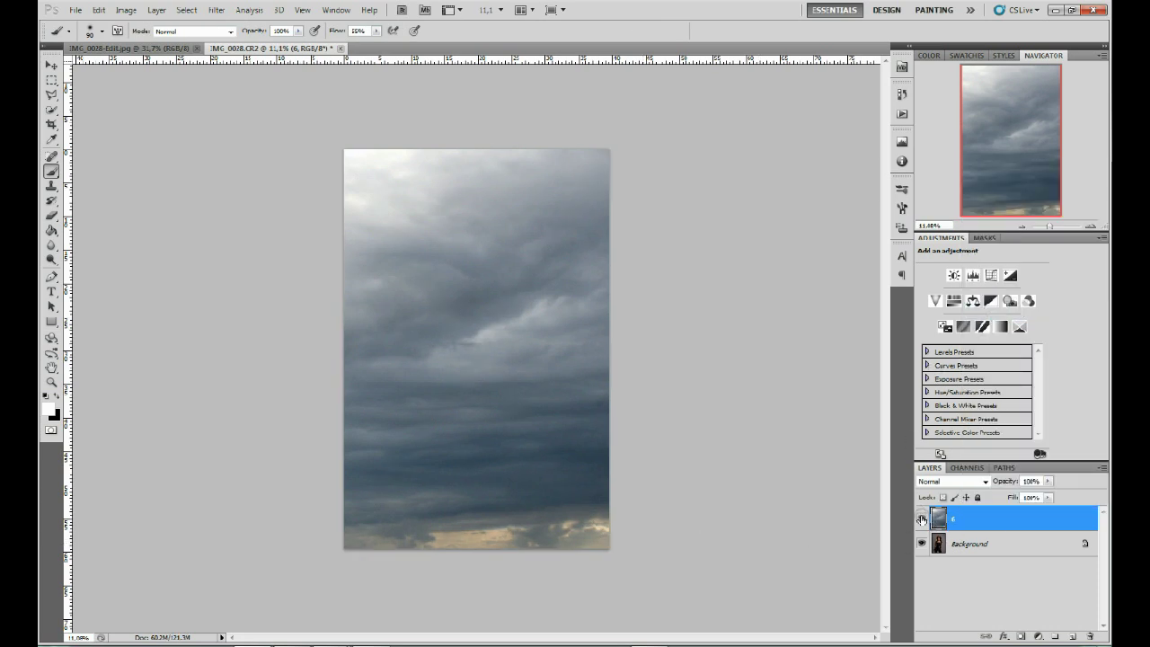
{"action": "left_click", "coordinate": [921, 519]}
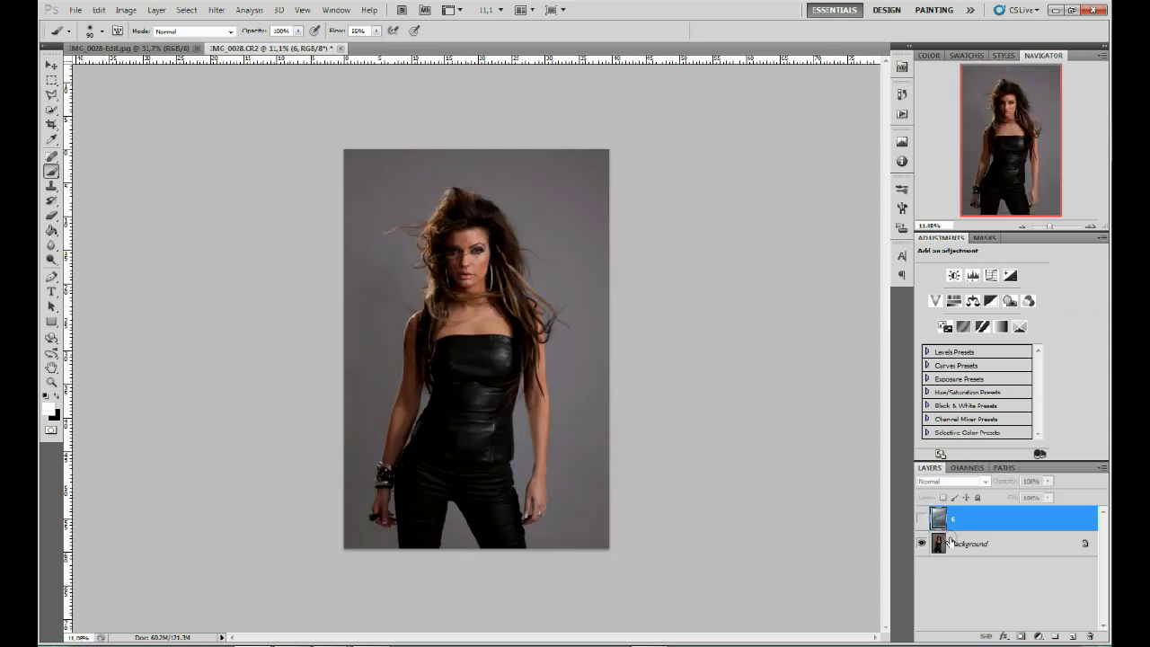
Select the woman on the Background layer with the Quick Selection tool, including her hair, both arms and hands.
{"action": "left_click", "coordinate": [950, 540]}
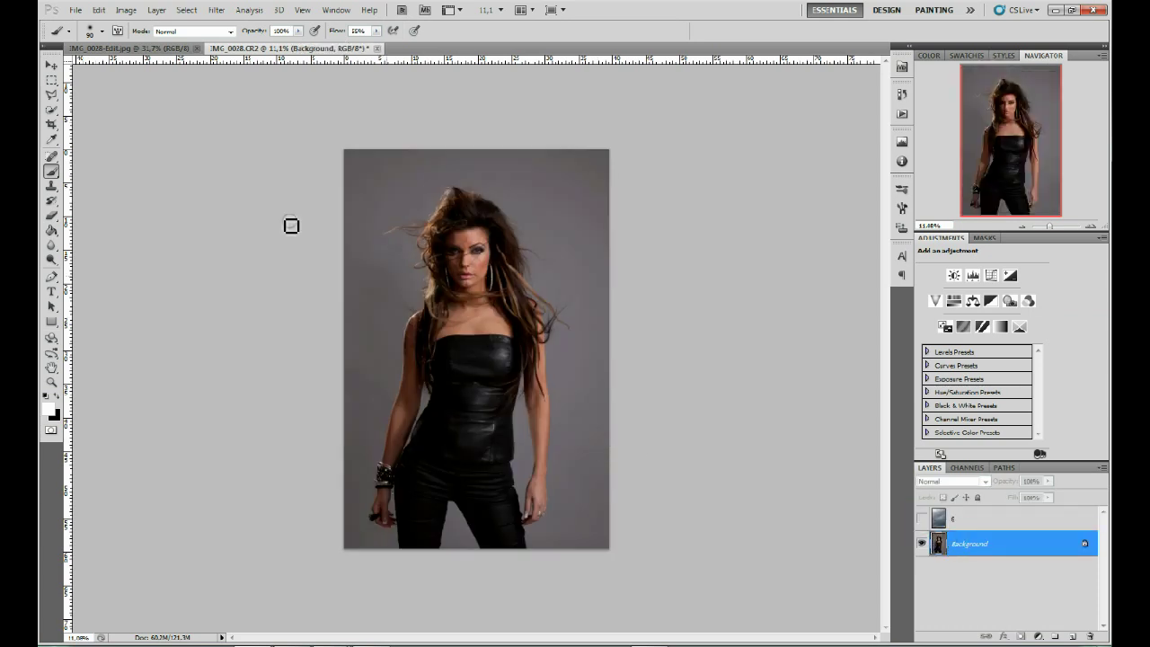
{"action": "left_click", "coordinate": [51, 109]}
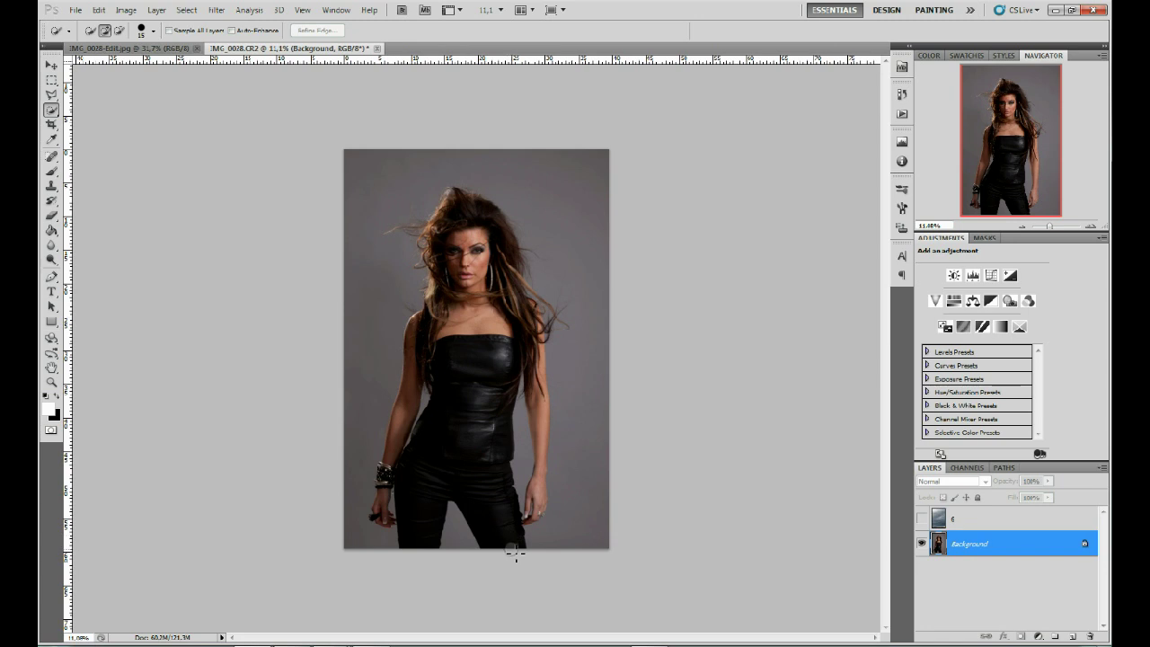
{"action": "mouse_move", "coordinate": [511, 549]}
{"action": "left_mouse_down"}
{"action": "mouse_move", "coordinate": [480, 468]}
{"action": "mouse_move", "coordinate": [492, 306]}
{"action": "mouse_move", "coordinate": [477, 229]}
{"action": "mouse_move", "coordinate": [486, 244]}
{"action": "mouse_move", "coordinate": [494, 233]}
{"action": "mouse_move", "coordinate": [484, 211]}
{"action": "mouse_move", "coordinate": [463, 194]}
{"action": "left_mouse_up"}
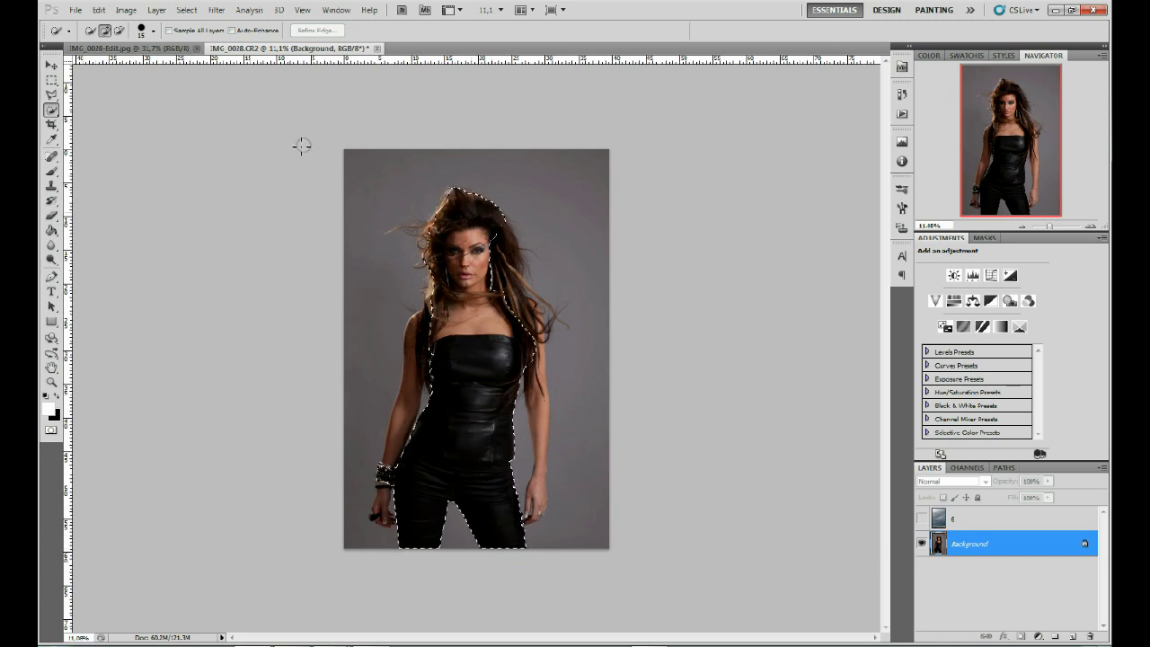
{"action": "right_click", "coordinate": [54, 108]}
{"action": "left_click", "coordinate": [53, 109]}
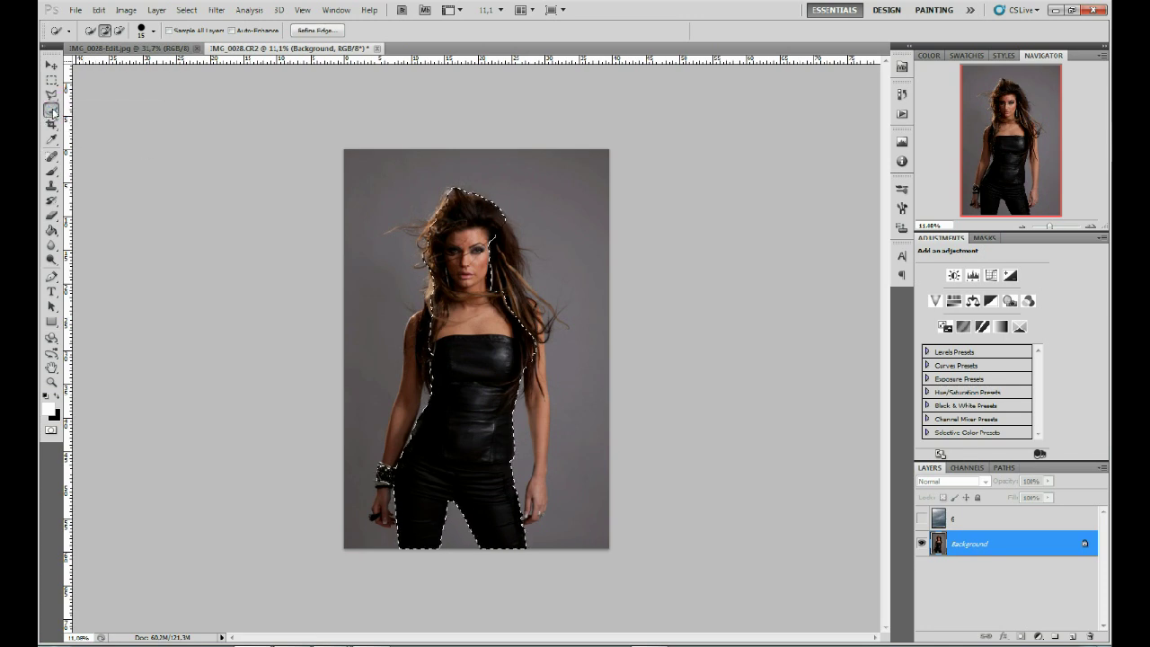
{"action": "mouse_move", "coordinate": [500, 261]}
{"action": "left_mouse_down"}
{"action": "mouse_move", "coordinate": [493, 226]}
{"action": "mouse_move", "coordinate": [549, 375]}
{"action": "mouse_move", "coordinate": [542, 517]}
{"action": "left_mouse_up"}
{"action": "left_click", "coordinate": [385, 524]}
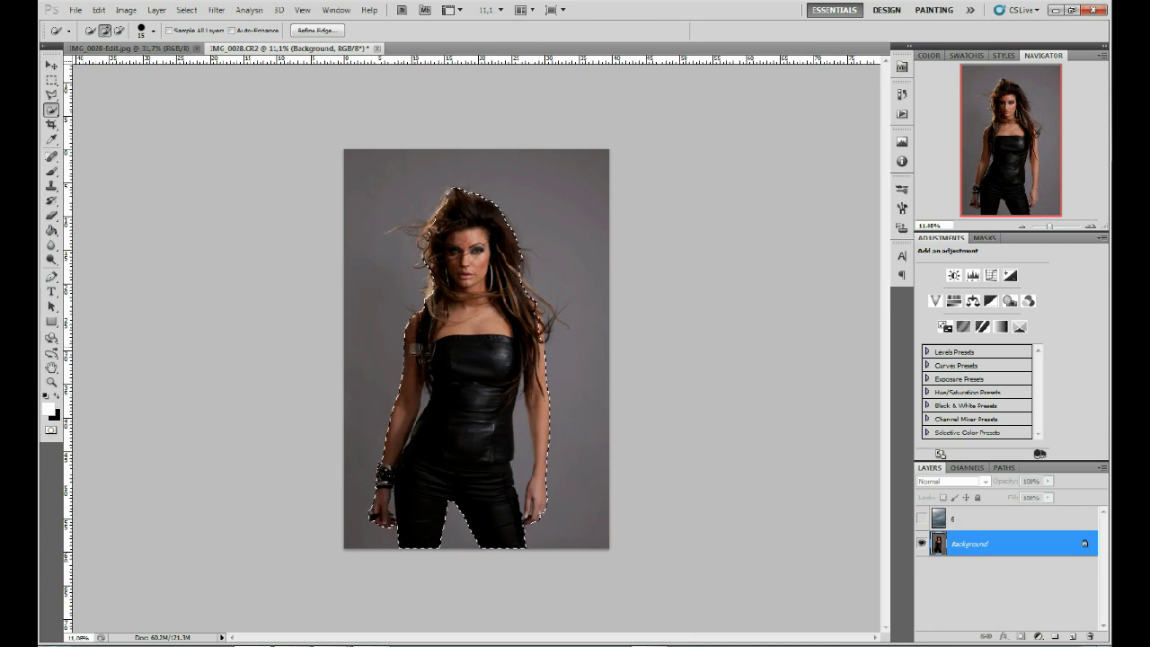
Subtract the background gap between the woman's torso and her arm without bracelets from the selection.
{"action": "scroll", "coordinate": [433, 402], "scroll_direction": "up", "scroll_amount": 5}
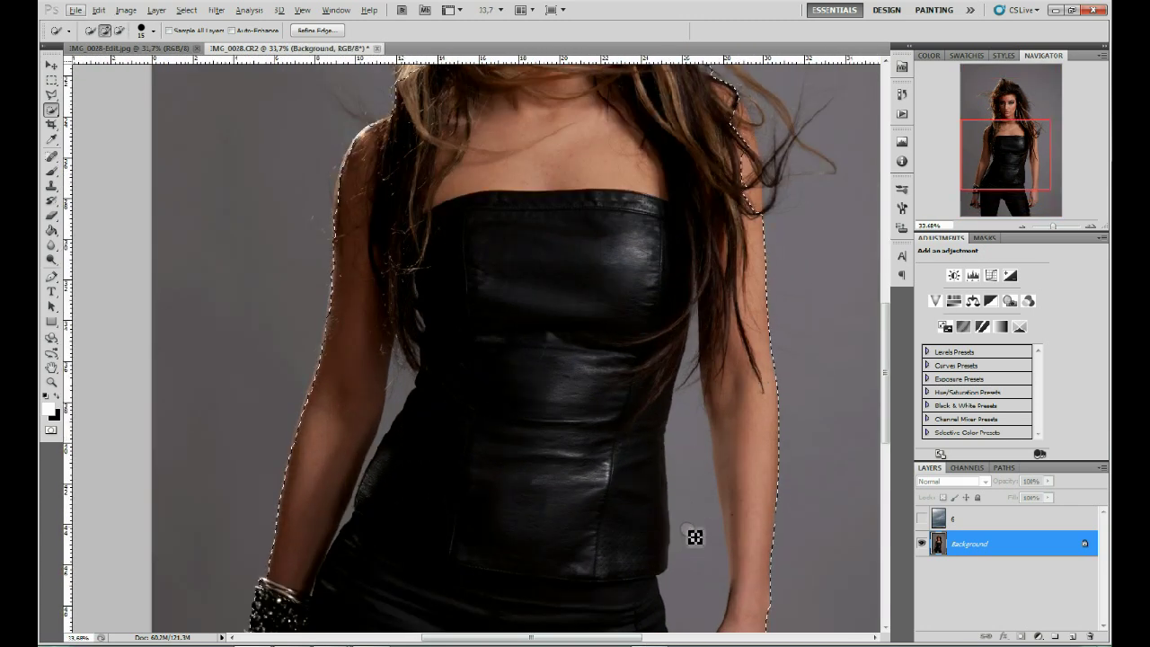
{"action": "left_click_drag", "start_coordinate": [687, 530], "coordinate": [679, 409]}
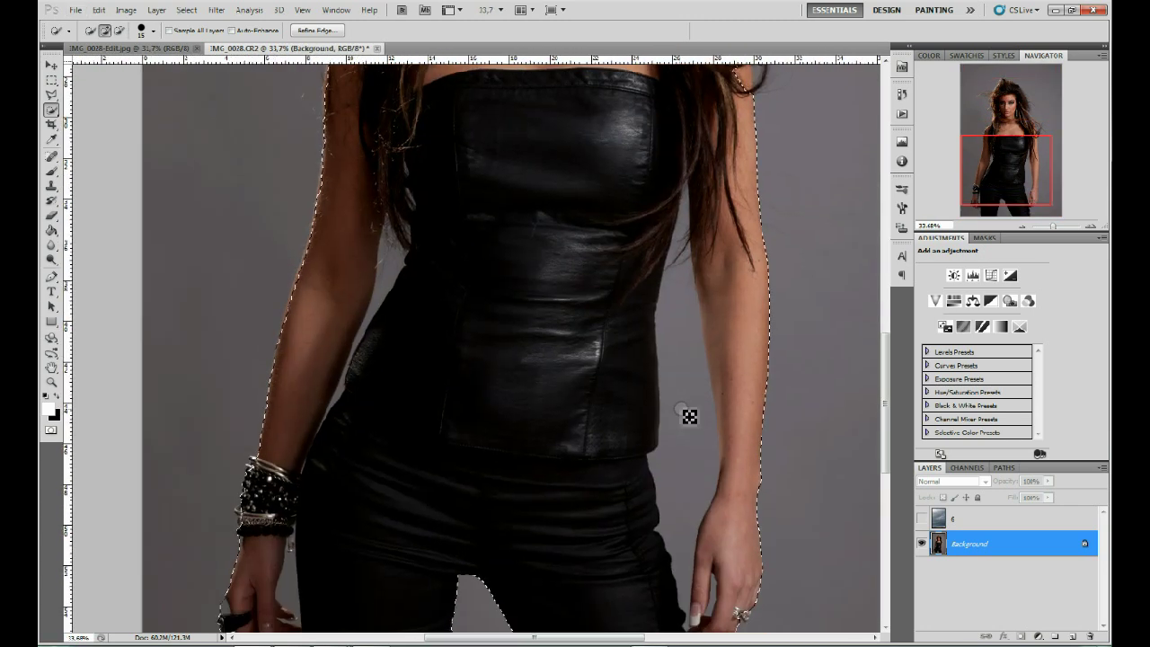
{"action": "left_click_drag", "start_coordinate": [681, 527], "coordinate": [688, 229]}
{"action": "left_click_drag", "start_coordinate": [541, 519], "coordinate": [648, 500]}
{"action": "left_click_drag", "start_coordinate": [462, 529], "coordinate": [483, 385]}
{"action": "left_click_drag", "start_coordinate": [514, 290], "coordinate": [505, 447]}
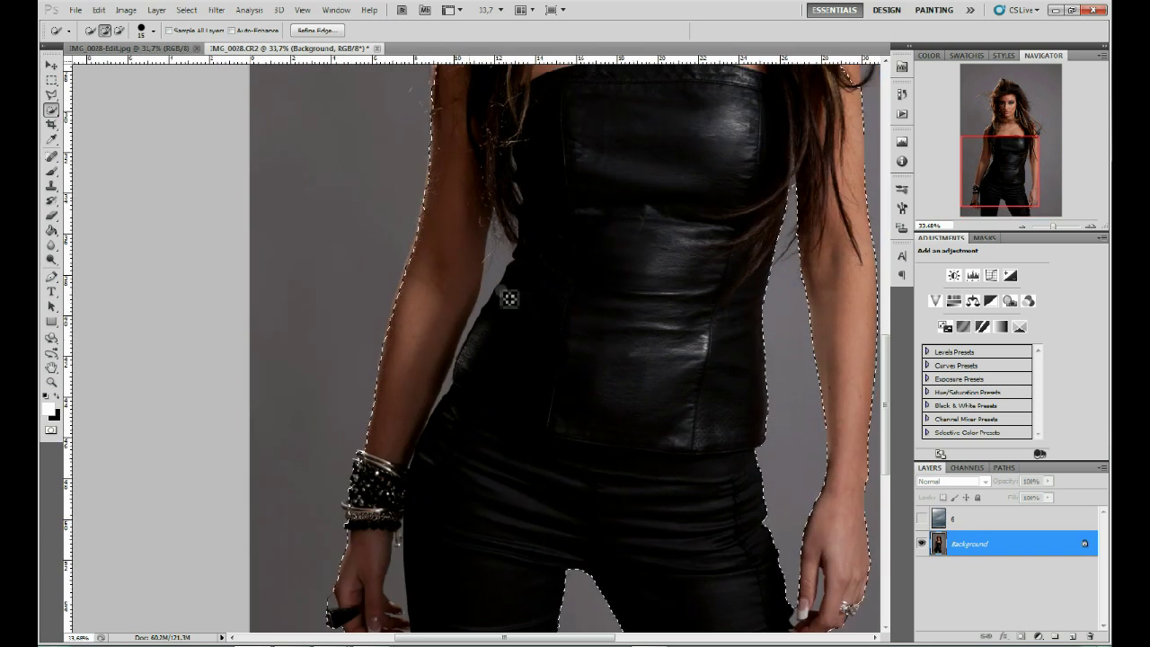
{"action": "left_click_drag", "start_coordinate": [1052, 225], "coordinate": [1053, 229]}
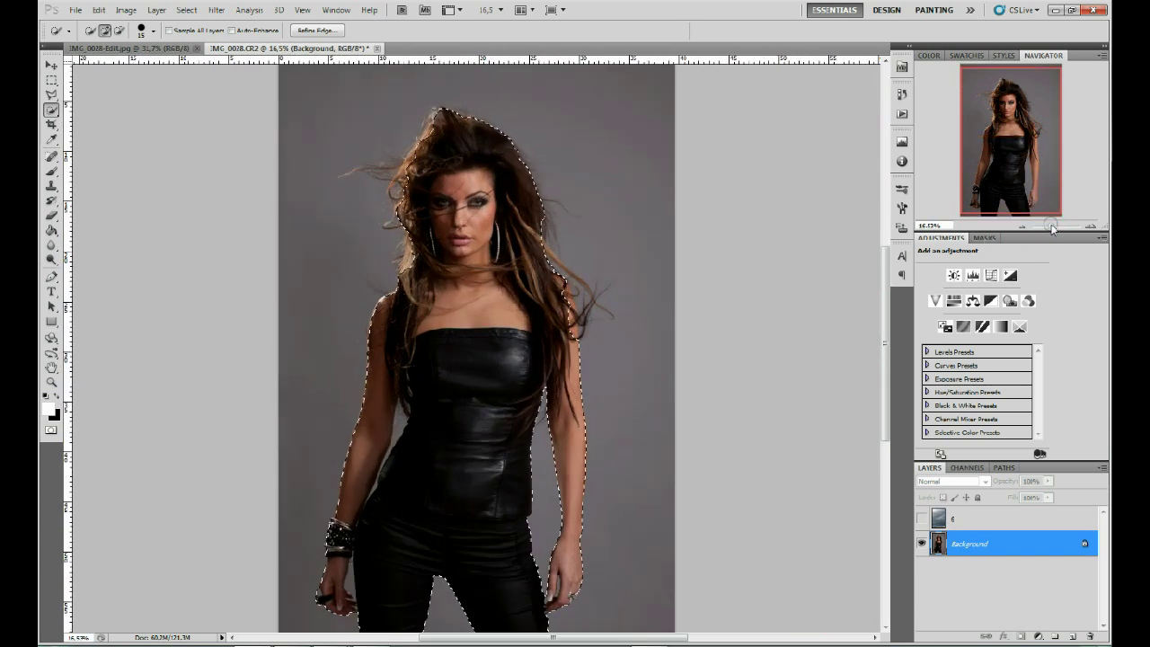
Invert the selection and apply it as a layer mask on the sky layer, with that layer shown again.
{"action": "left_click", "coordinate": [186, 9]}
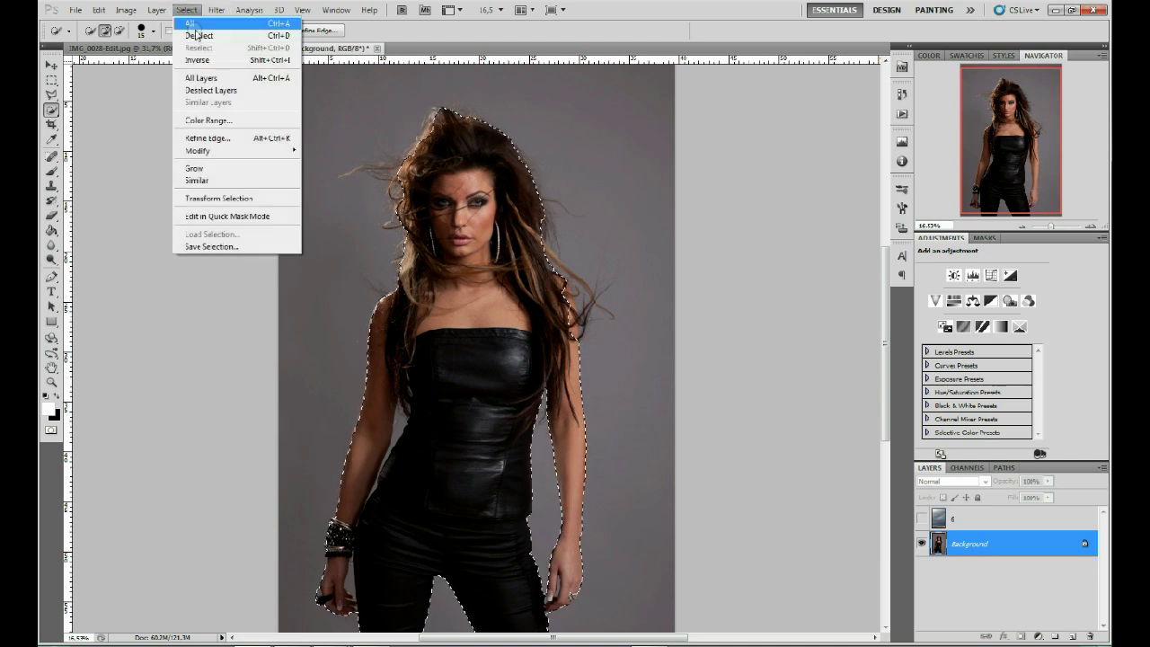
{"action": "left_click", "coordinate": [209, 60]}
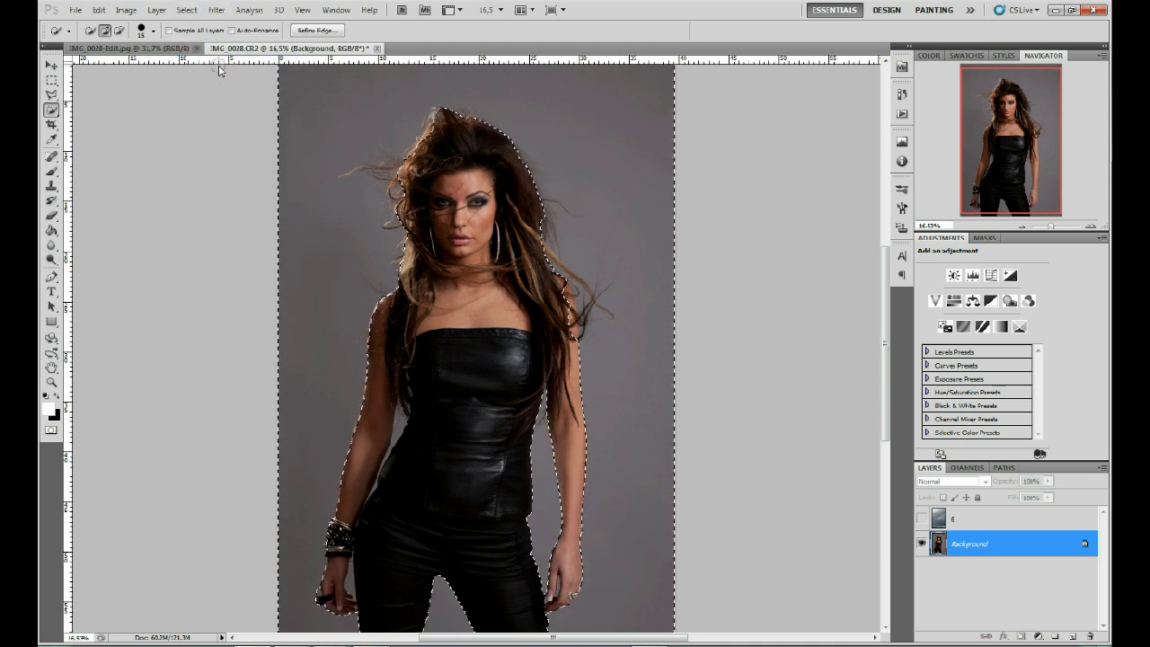
{"action": "left_click", "coordinate": [968, 519]}
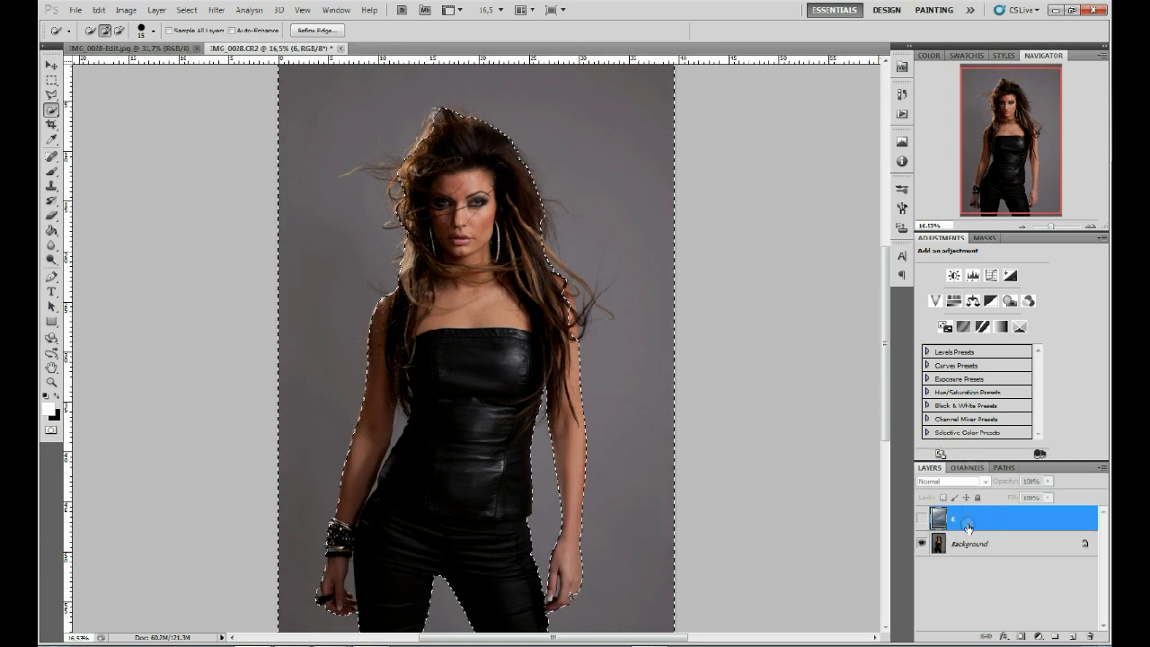
{"action": "left_click", "coordinate": [921, 519]}
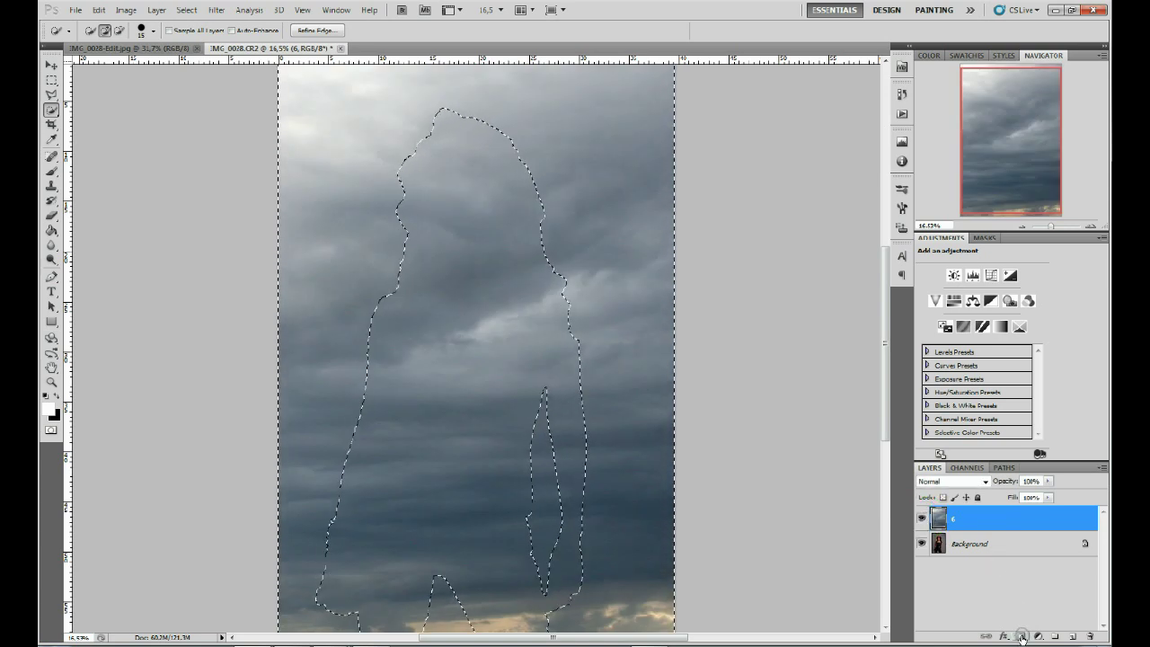
{"action": "left_click", "coordinate": [1020, 636]}
{"action": "key", "text": "b"}
{"action": "key", "text": "ctrl+0"}
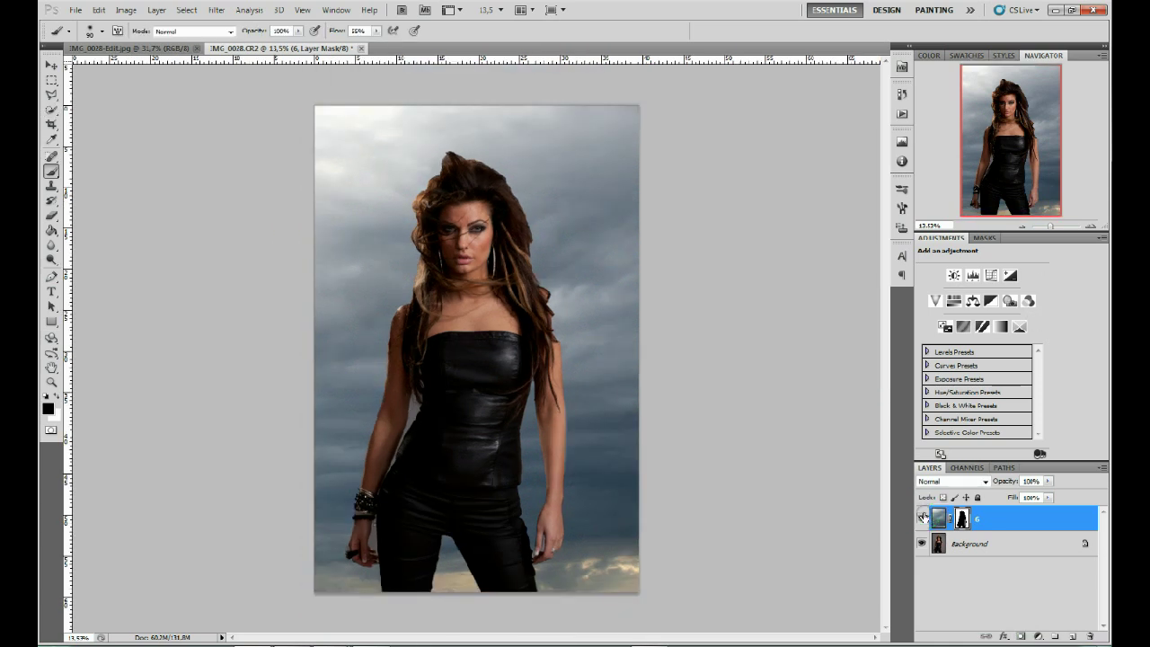
Toggle the masked sky layer's visibility to examine the cut-out edges around the woman's hair.
{"action": "left_click_drag", "start_coordinate": [1049, 225], "coordinate": [1052, 226]}
{"action": "left_click_drag", "start_coordinate": [1006, 169], "coordinate": [1004, 150]}
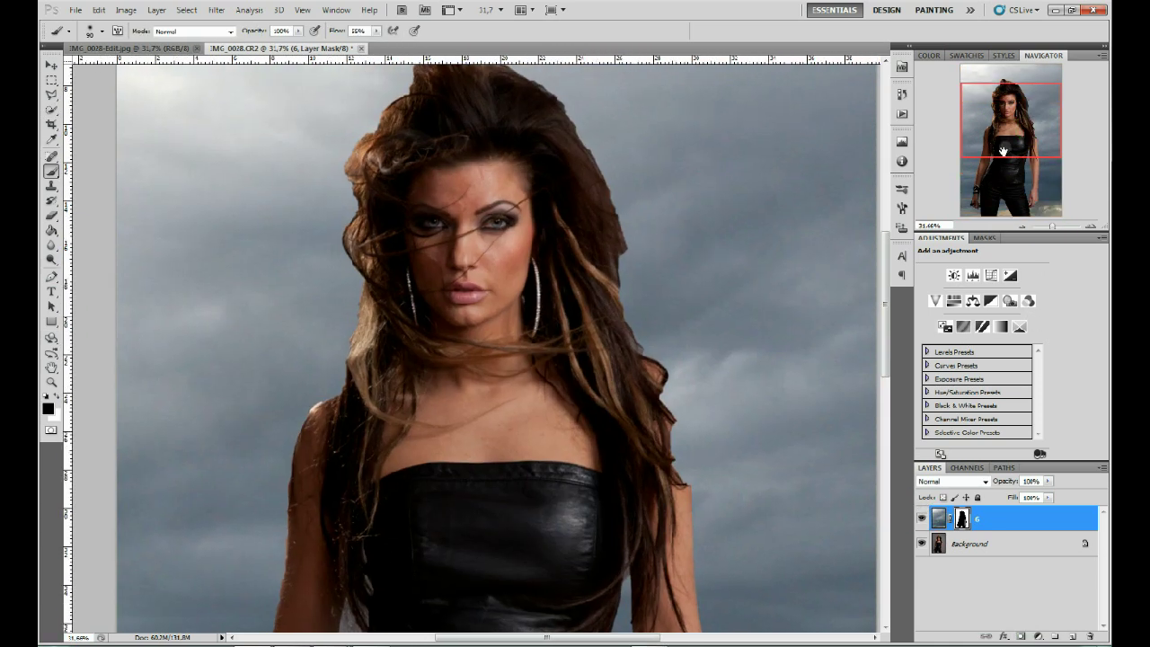
{"action": "left_click", "coordinate": [920, 519]}
{"action": "left_click", "coordinate": [921, 519]}
{"action": "left_click", "coordinate": [921, 519]}
{"action": "left_click", "coordinate": [921, 519]}
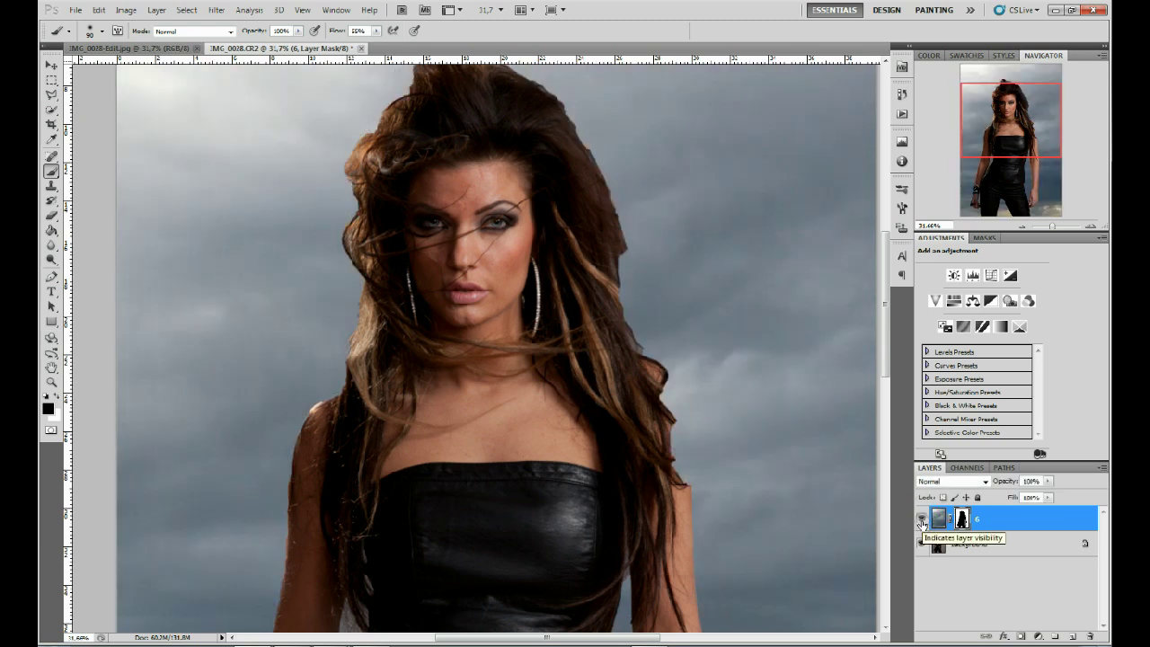
{"action": "left_click", "coordinate": [921, 519]}
{"action": "left_click", "coordinate": [983, 515]}
{"action": "left_click", "coordinate": [933, 518]}
{"action": "left_click", "coordinate": [921, 519]}
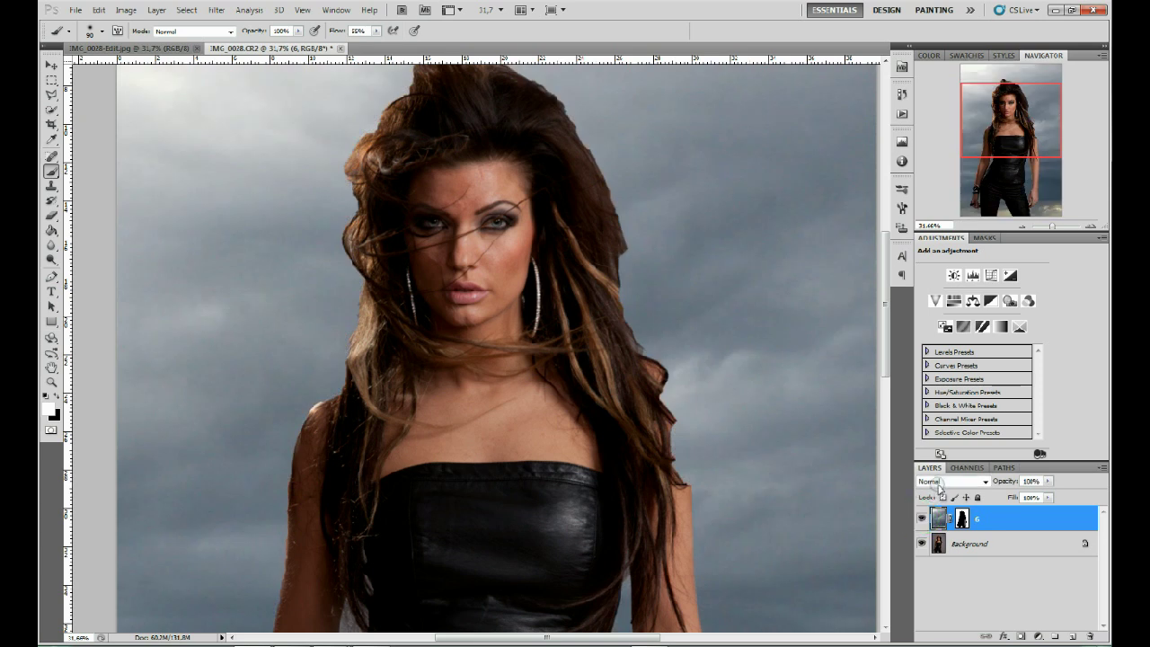
Set the sky layer's blend mode to Overlay.
{"action": "left_click", "coordinate": [938, 482]}
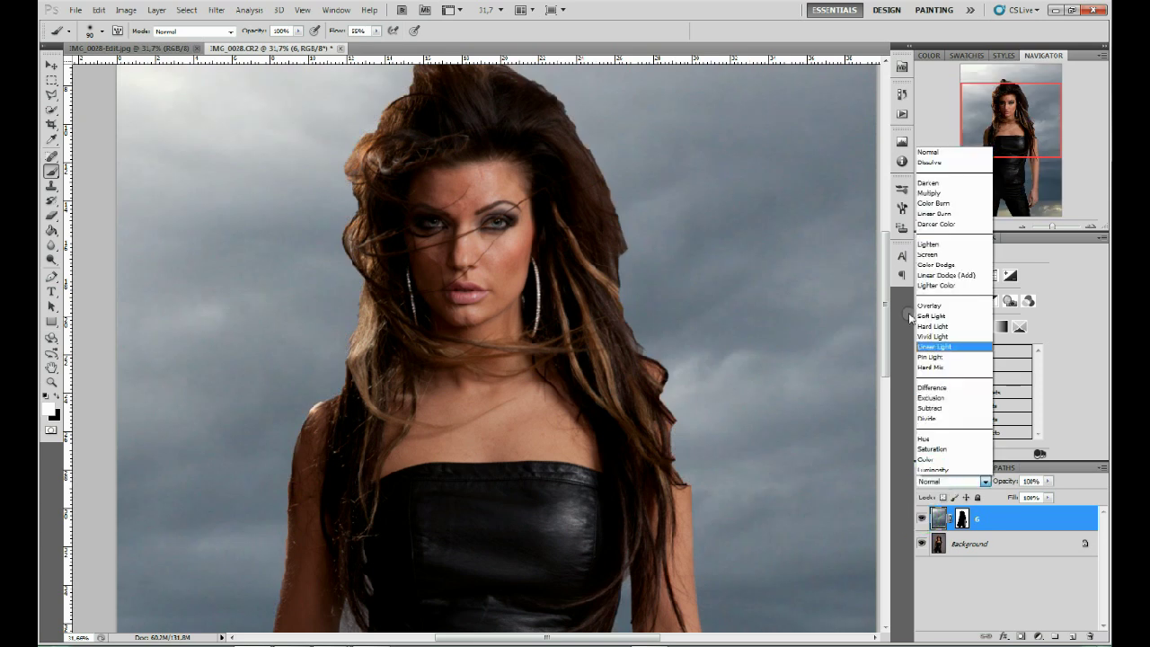
{"action": "left_click", "coordinate": [939, 483]}
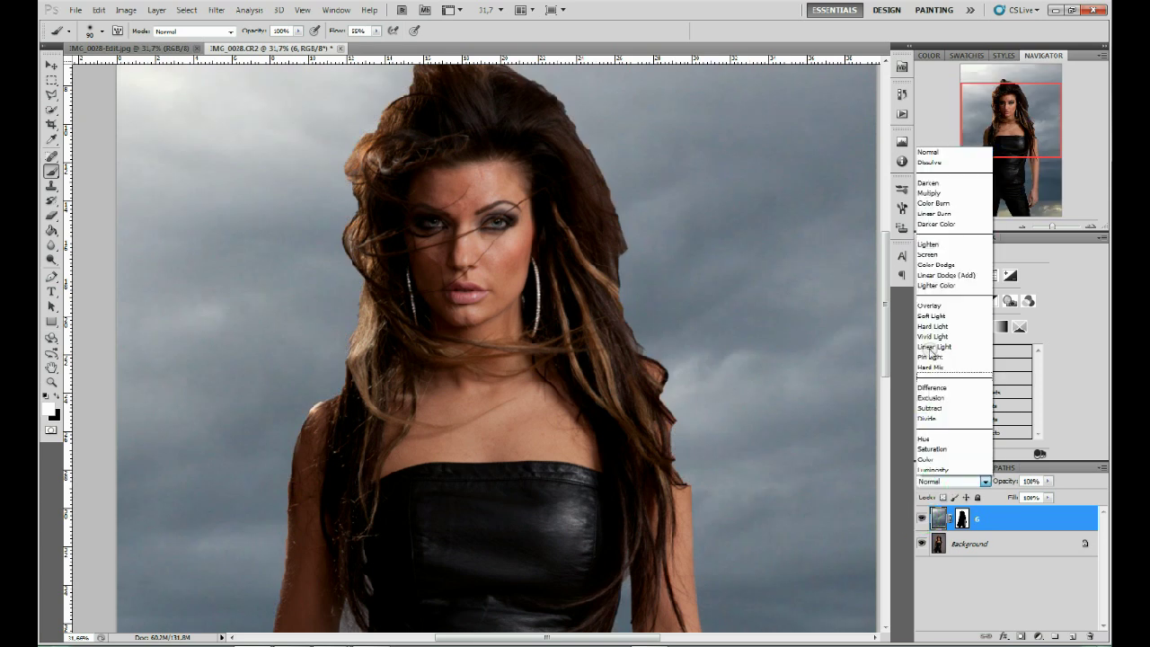
{"action": "left_click", "coordinate": [940, 485]}
{"action": "left_click", "coordinate": [970, 486]}
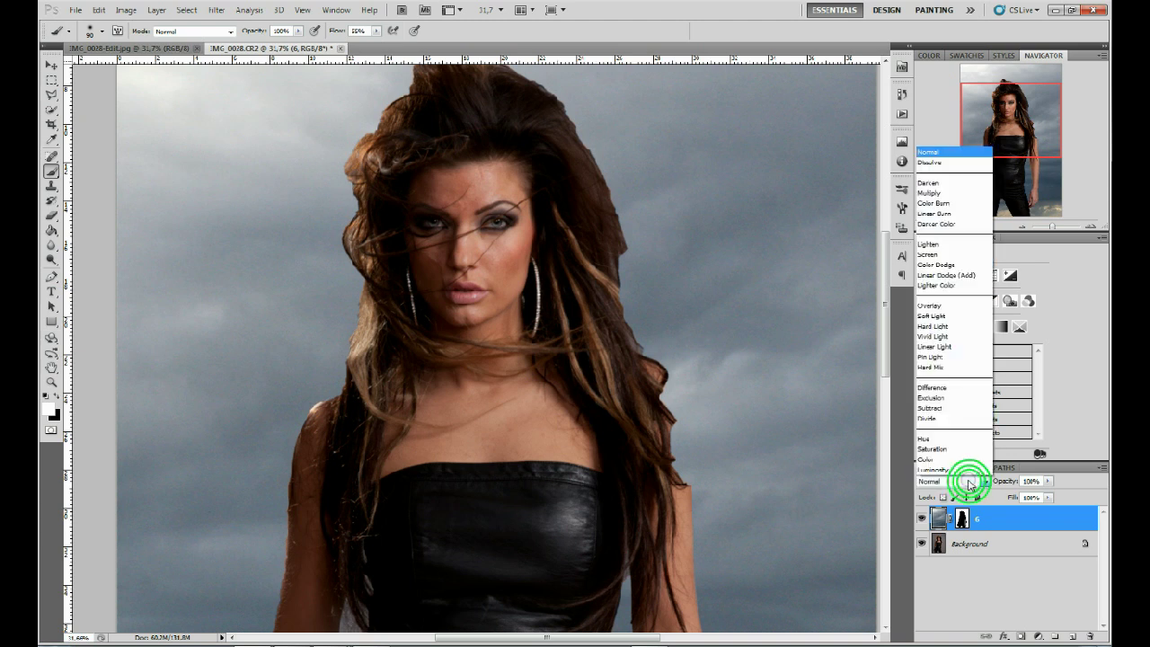
{"action": "left_click", "coordinate": [941, 306]}
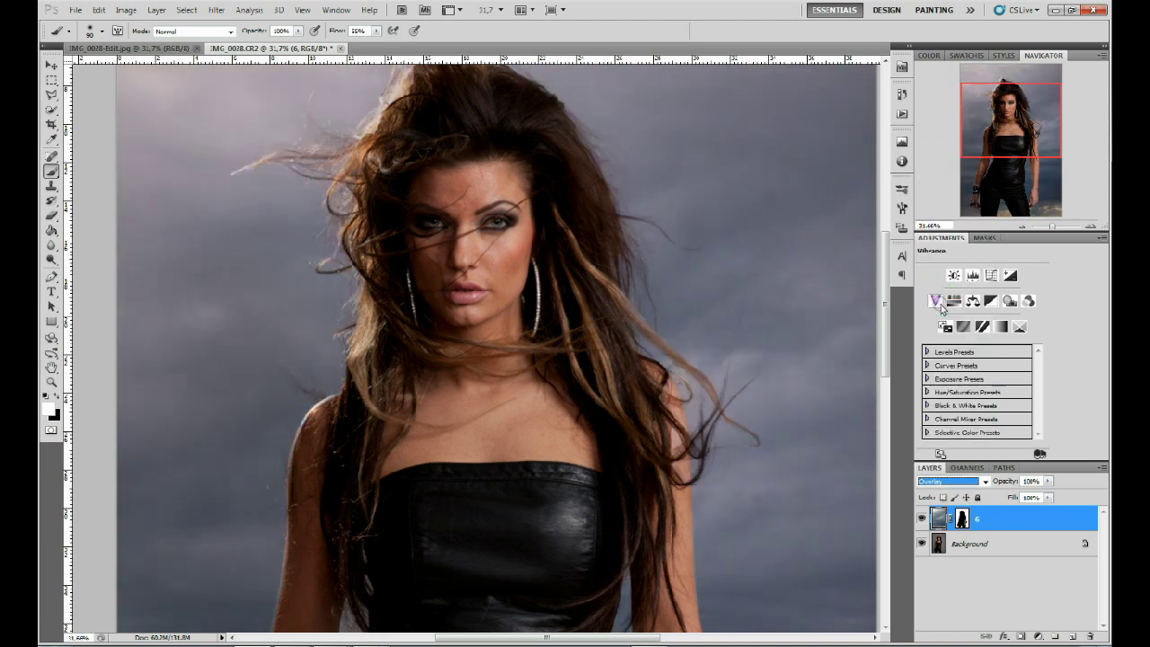
Compare the sky layer's Normal blend mode with Overlay, ending on Overlay.
{"action": "left_click", "coordinate": [933, 483]}
{"action": "left_click", "coordinate": [926, 152]}
{"action": "left_click", "coordinate": [924, 482]}
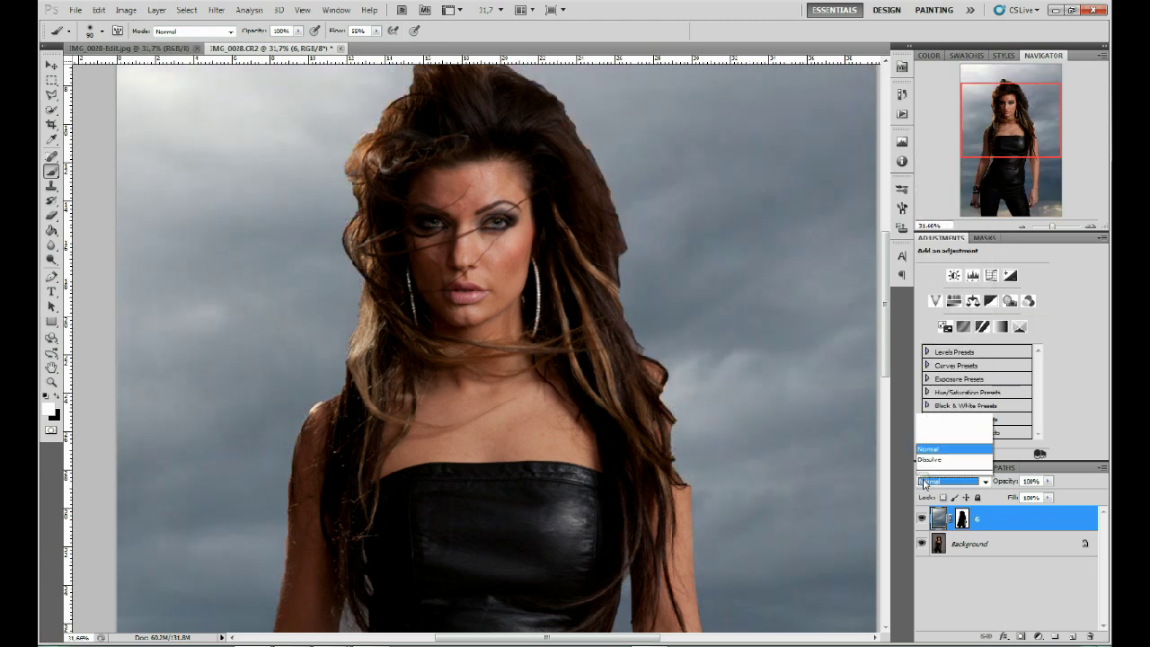
{"action": "left_click", "coordinate": [922, 306]}
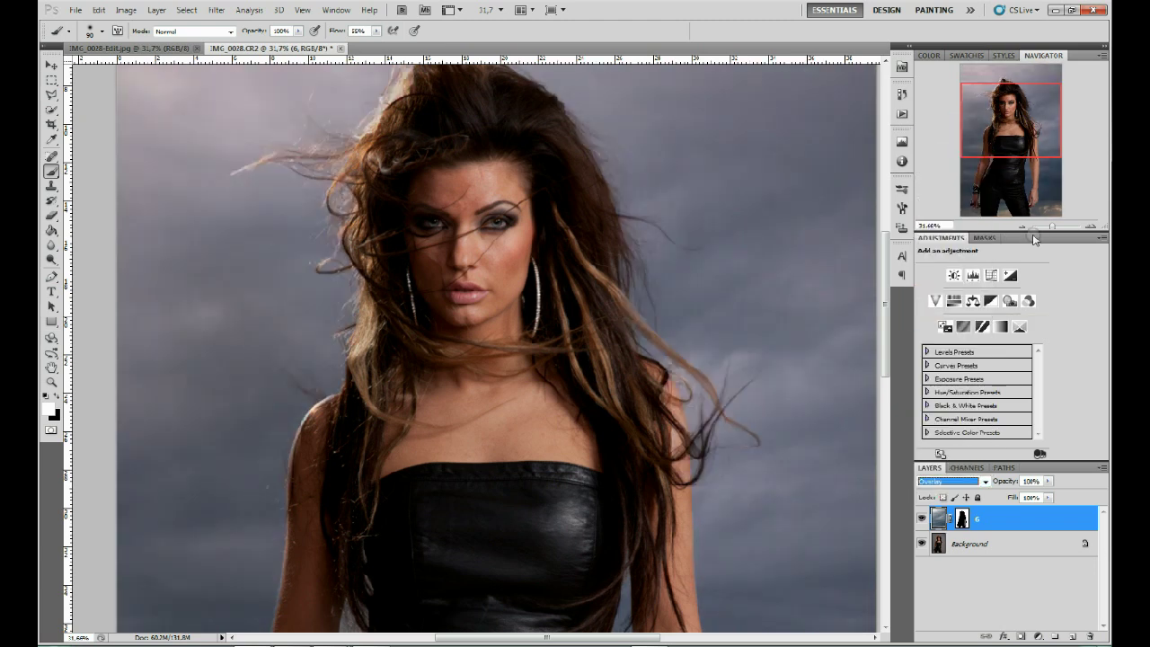
{"action": "left_click_drag", "start_coordinate": [1029, 154], "coordinate": [1029, 211]}
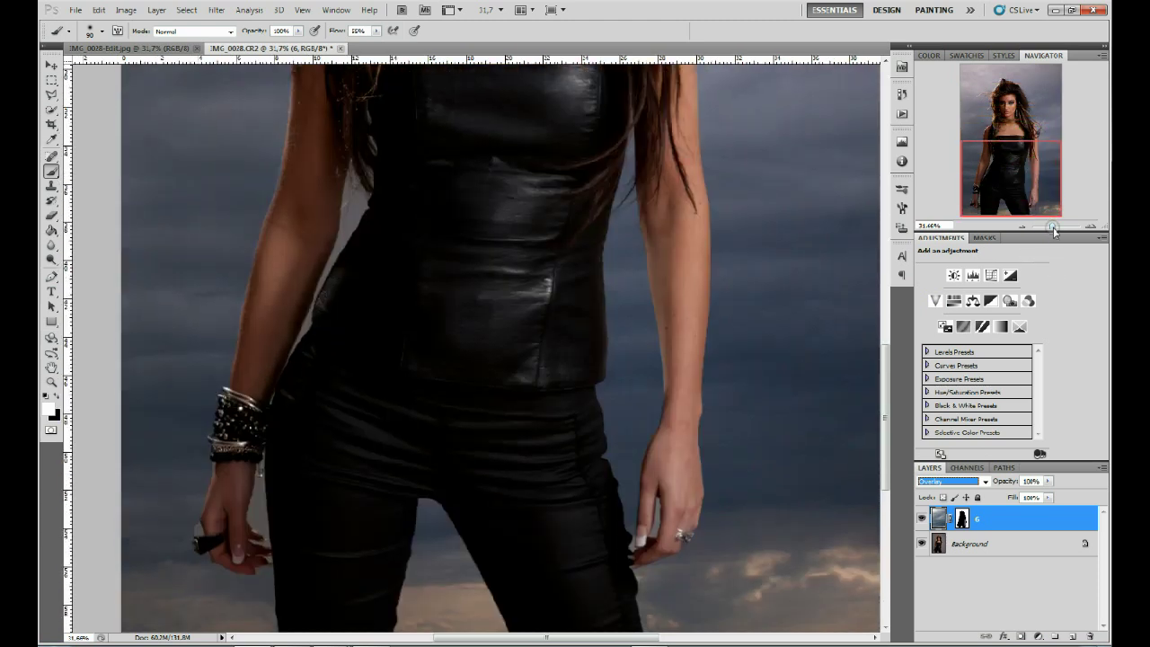
{"action": "left_click", "coordinate": [1055, 230]}
{"action": "key", "text": "Up"}
{"action": "key", "text": "Up"}
{"action": "key", "text": "Up"}
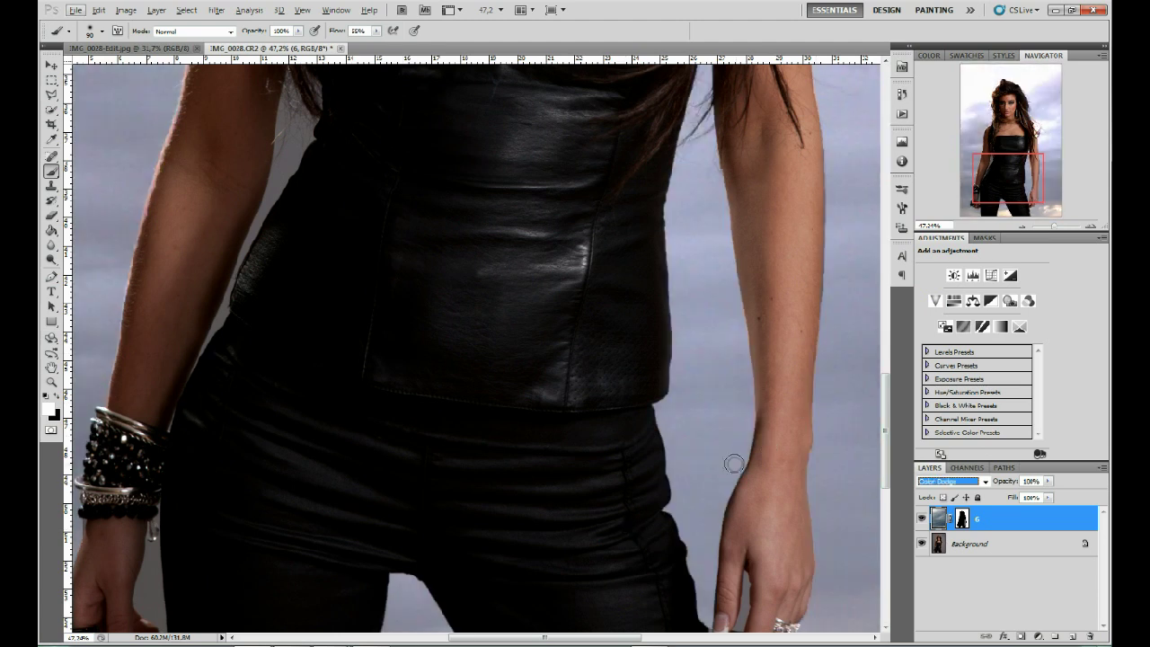
{"action": "left_click", "coordinate": [932, 481]}
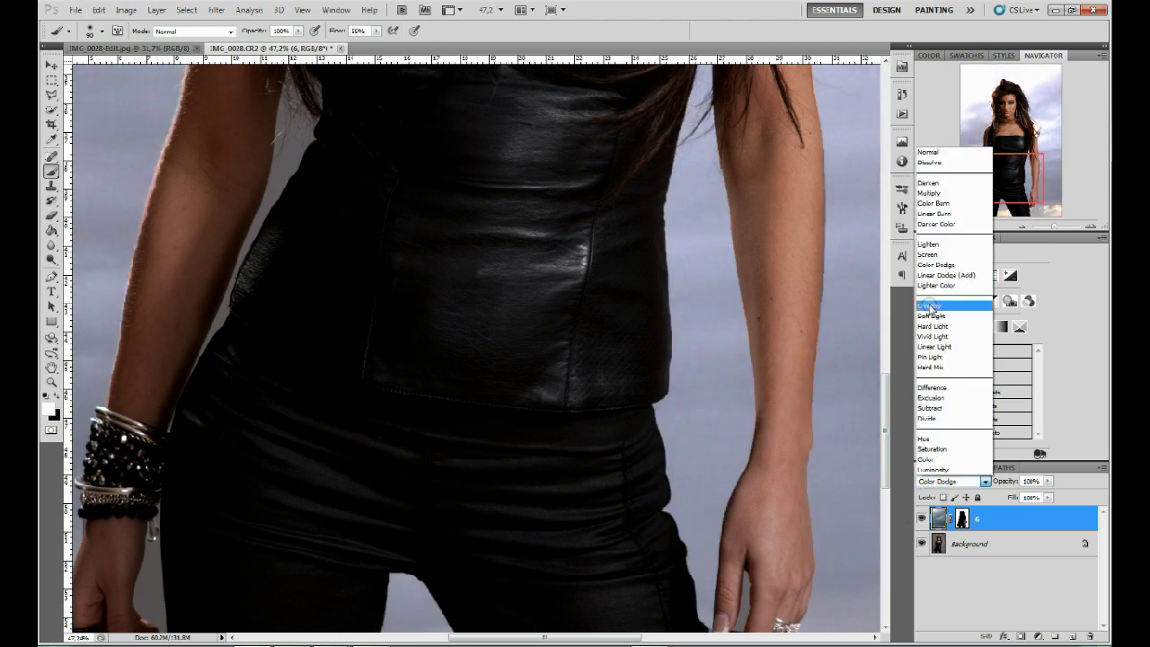
{"action": "left_click", "coordinate": [933, 307]}
Paint white on the sky layer's mask around the fingers of the hand wearing rings to reveal sky there.
{"action": "left_click", "coordinate": [1055, 227]}
{"action": "left_click_drag", "start_coordinate": [1023, 182], "coordinate": [1047, 201]}
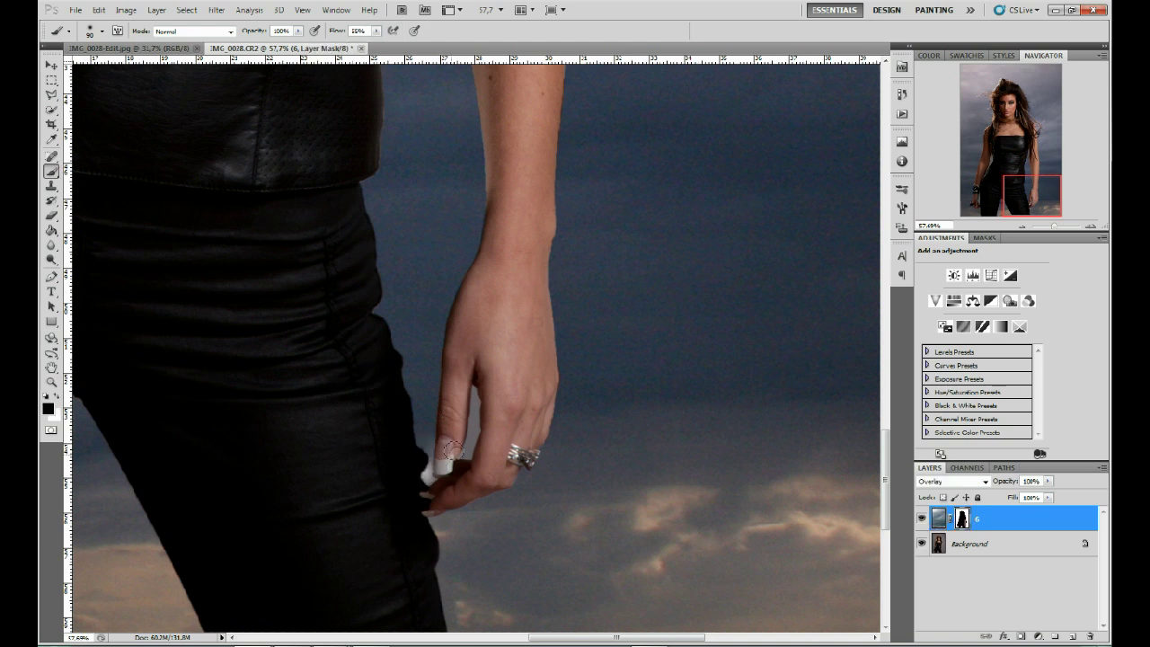
{"action": "key", "text": "x"}
{"action": "left_click", "coordinate": [462, 454]}
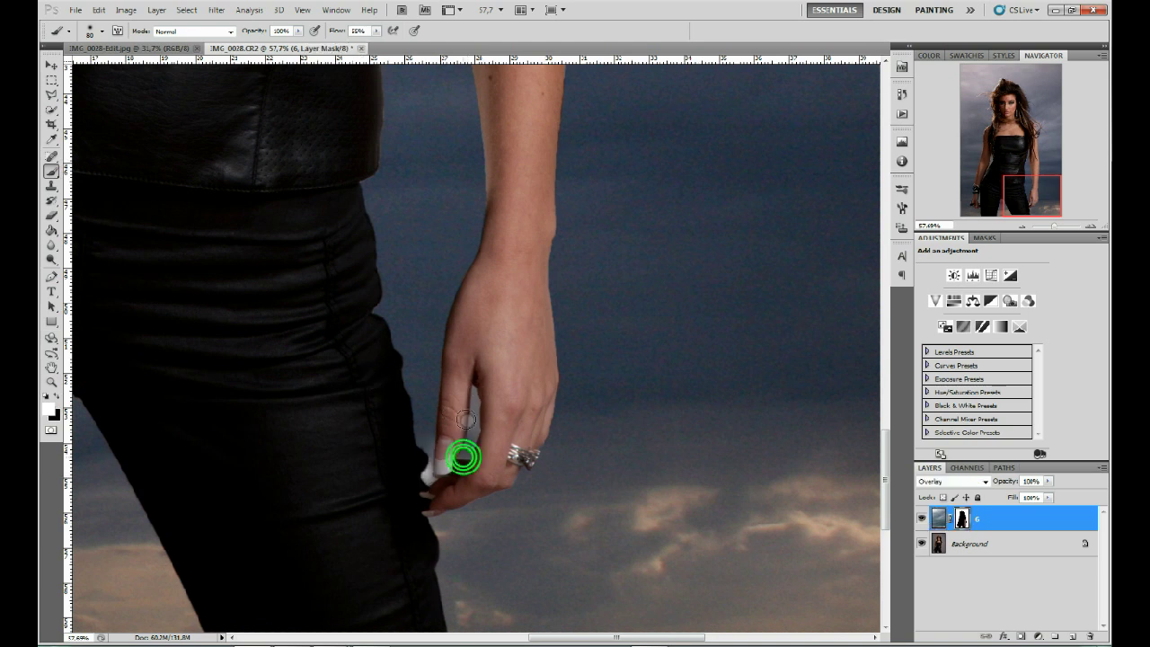
{"action": "left_click", "coordinate": [425, 476]}
{"action": "key", "text": "bracketright"}
{"action": "key", "text": "bracketright"}
Paint white on the sky mask in the gap between the torso and the arm without bracelets, undoing the last stroke.
{"action": "mouse_move", "coordinate": [427, 192]}
{"action": "left_mouse_down"}
{"action": "mouse_move", "coordinate": [434, 315]}
{"action": "mouse_move", "coordinate": [386, 548]}
{"action": "left_mouse_up"}
{"action": "left_click", "coordinate": [404, 524]}
{"action": "key", "text": "bracketright"}
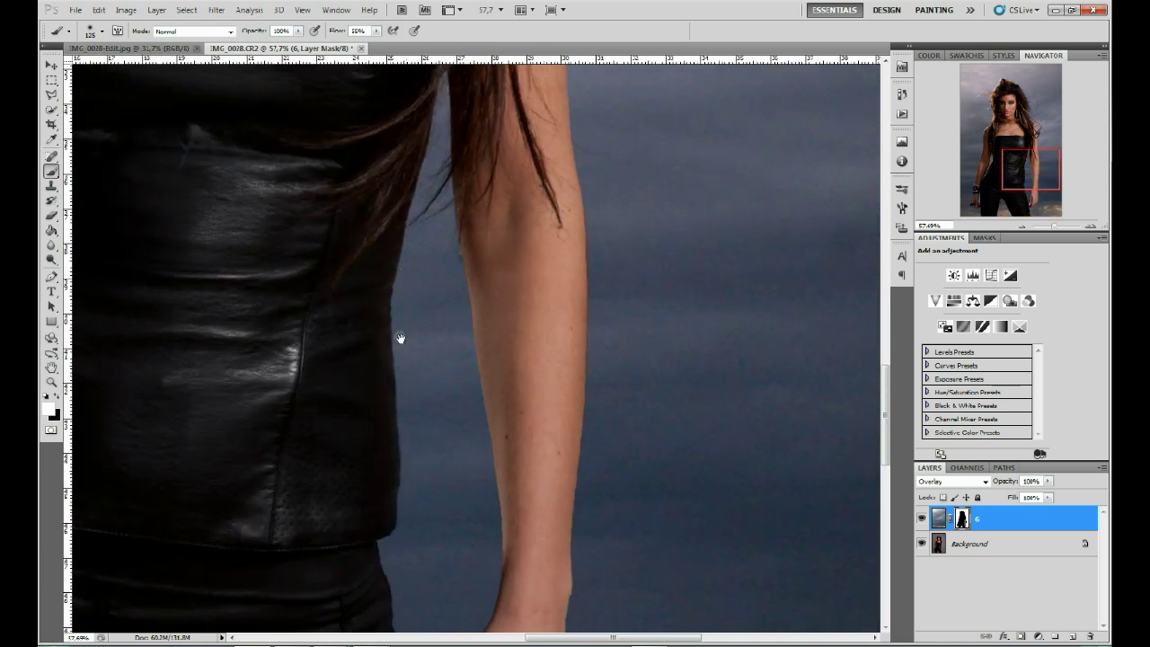
{"action": "left_click_drag", "start_coordinate": [406, 370], "coordinate": [413, 482]}
{"action": "left_click", "coordinate": [444, 408]}
{"action": "mouse_move", "coordinate": [441, 242]}
{"action": "left_mouse_down"}
{"action": "mouse_move", "coordinate": [455, 403]}
{"action": "mouse_move", "coordinate": [460, 331]}
{"action": "left_mouse_up"}
{"action": "key", "text": "bracketleft"}
{"action": "key", "text": "bracketleft"}
{"action": "mouse_move", "coordinate": [607, 279]}
{"action": "left_mouse_down"}
{"action": "mouse_move", "coordinate": [589, 544]}
{"action": "mouse_move", "coordinate": [583, 481]}
{"action": "left_mouse_up"}
{"action": "key", "text": "ctrl+z"}
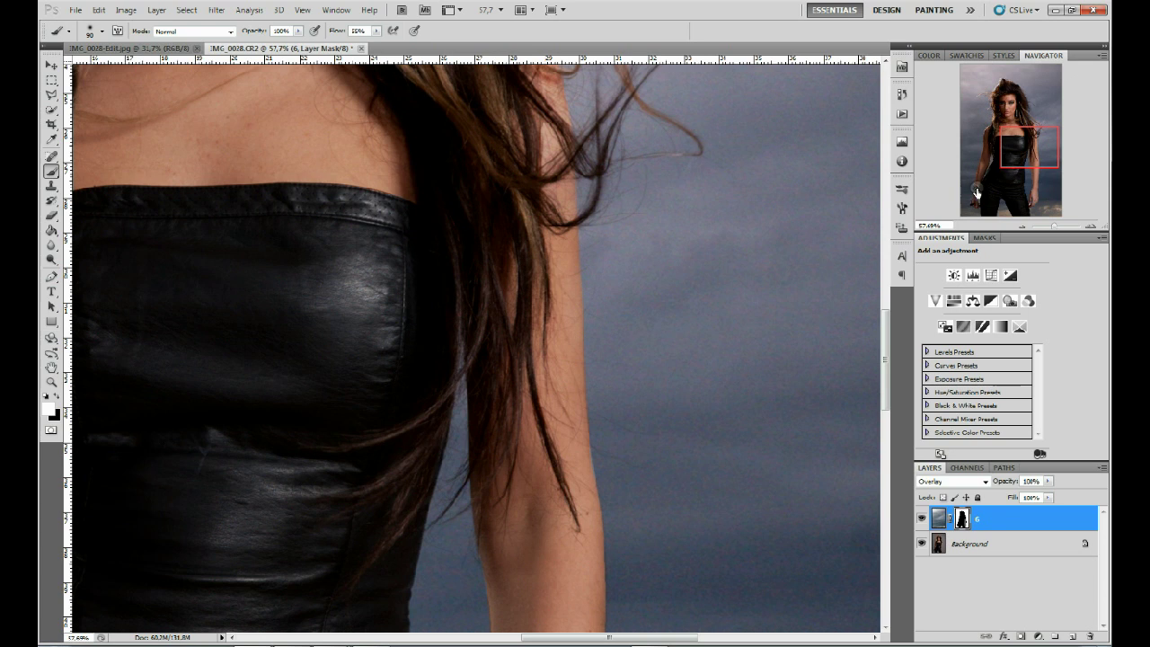
Paint white on the sky mask around the braceleted hand's fingers and between its wrist and the hip.
{"action": "left_click", "coordinate": [977, 193]}
{"action": "key", "text": "bracketright"}
{"action": "mouse_move", "coordinate": [335, 483]}
{"action": "left_mouse_down"}
{"action": "mouse_move", "coordinate": [319, 375]}
{"action": "mouse_move", "coordinate": [309, 432]}
{"action": "left_mouse_up"}
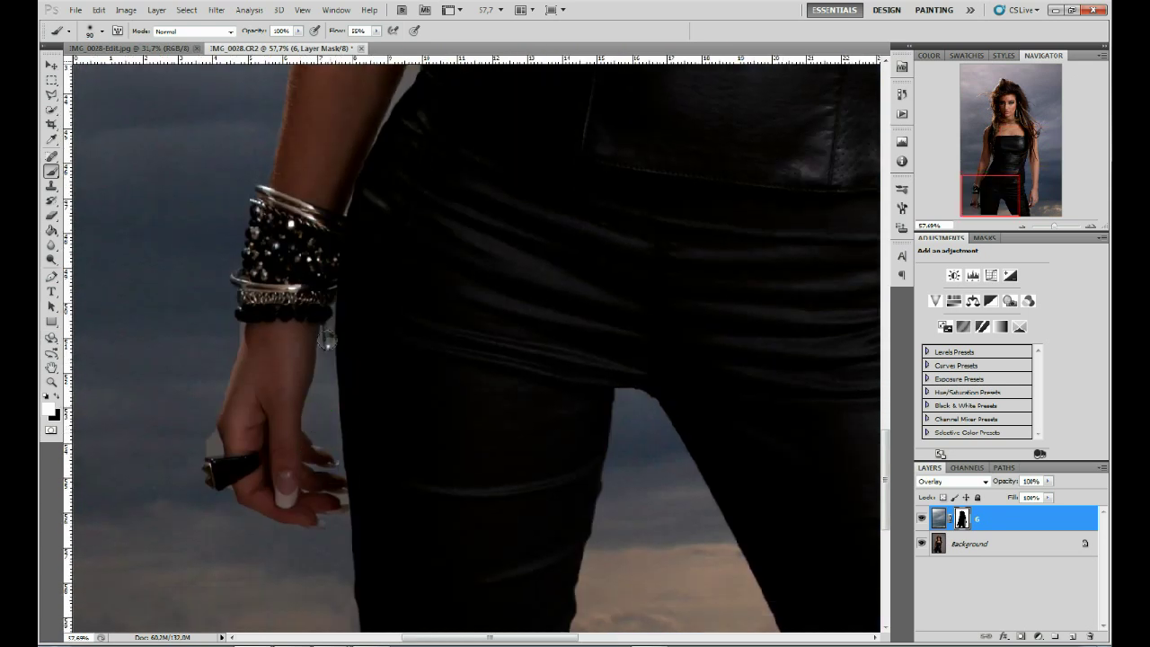
{"action": "key", "text": "bracketleft"}
{"action": "left_click", "coordinate": [340, 501]}
{"action": "left_click_drag", "start_coordinate": [347, 306], "coordinate": [347, 539]}
{"action": "left_click", "coordinate": [347, 449]}
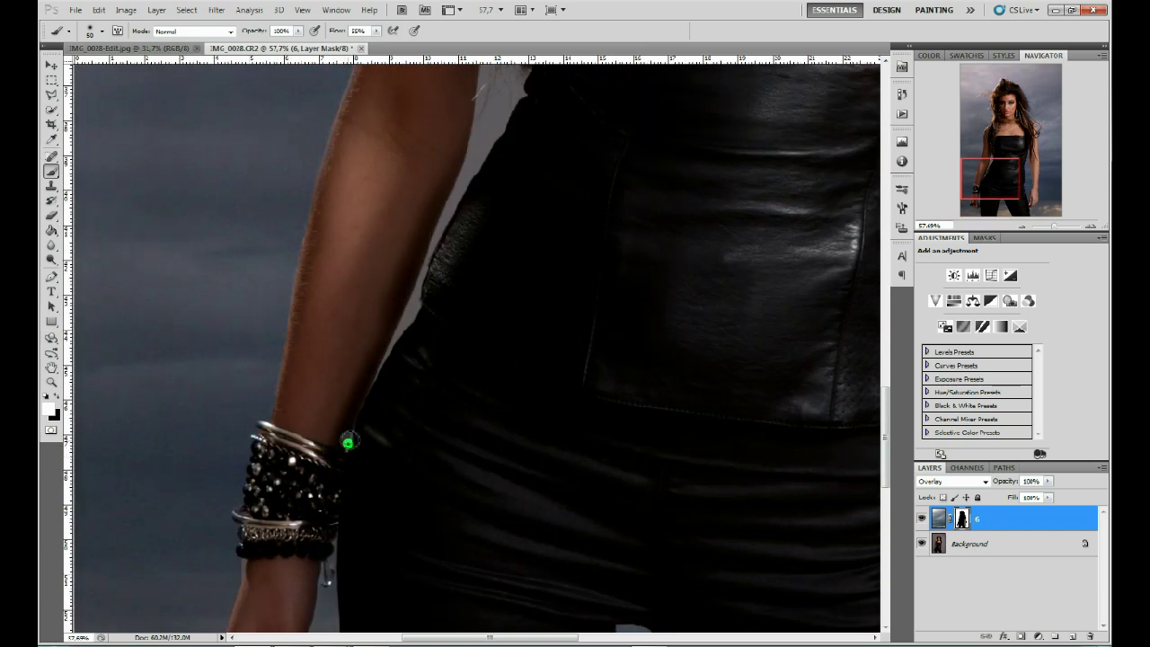
Reveal the sky in the gap between the braceleted arm and the torso by painting white on the mask.
{"action": "left_click_drag", "start_coordinate": [391, 358], "coordinate": [418, 277]}
{"action": "left_click_drag", "start_coordinate": [459, 224], "coordinate": [425, 449]}
{"action": "mouse_move", "coordinate": [434, 269]}
{"action": "left_mouse_down"}
{"action": "mouse_move", "coordinate": [388, 513]}
{"action": "mouse_move", "coordinate": [400, 580]}
{"action": "left_mouse_up"}
{"action": "left_click_drag", "start_coordinate": [404, 556], "coordinate": [451, 234]}
{"action": "key", "text": "bracketright"}
{"action": "key", "text": "bracketright"}
{"action": "key", "text": "bracketright"}
{"action": "mouse_move", "coordinate": [392, 485]}
{"action": "left_mouse_down"}
{"action": "mouse_move", "coordinate": [452, 360]}
{"action": "mouse_move", "coordinate": [447, 303]}
{"action": "left_mouse_up"}
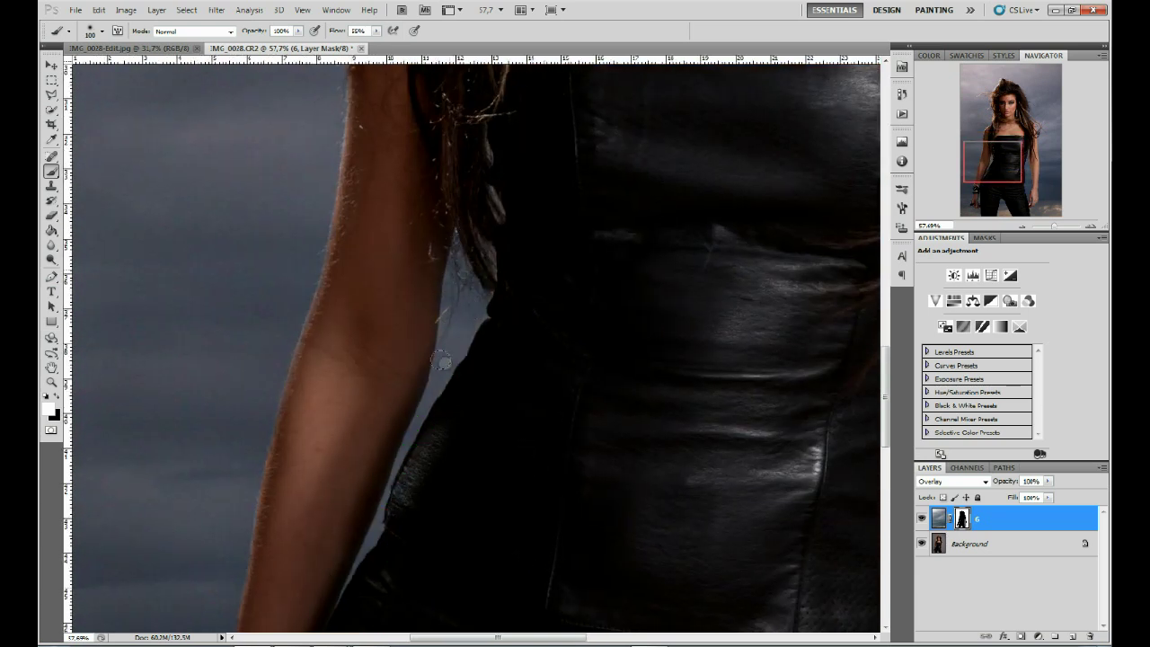
Paint white on the sky mask along the loose hair on the brightly lit side, enlarging the brush to 300 px.
{"action": "left_click_drag", "start_coordinate": [501, 210], "coordinate": [466, 480]}
{"action": "left_click_drag", "start_coordinate": [455, 272], "coordinate": [516, 528]}
{"action": "mouse_move", "coordinate": [522, 269]}
{"action": "left_mouse_down"}
{"action": "mouse_move", "coordinate": [493, 521]}
{"action": "mouse_move", "coordinate": [471, 490]}
{"action": "left_mouse_up"}
{"action": "key", "text": "bracketright"}
{"action": "key", "text": "bracketright"}
{"action": "key", "text": "bracketright"}
{"action": "key", "text": "bracketright"}
{"action": "key", "text": "bracketright"}
{"action": "left_click_drag", "start_coordinate": [489, 381], "coordinate": [508, 153]}
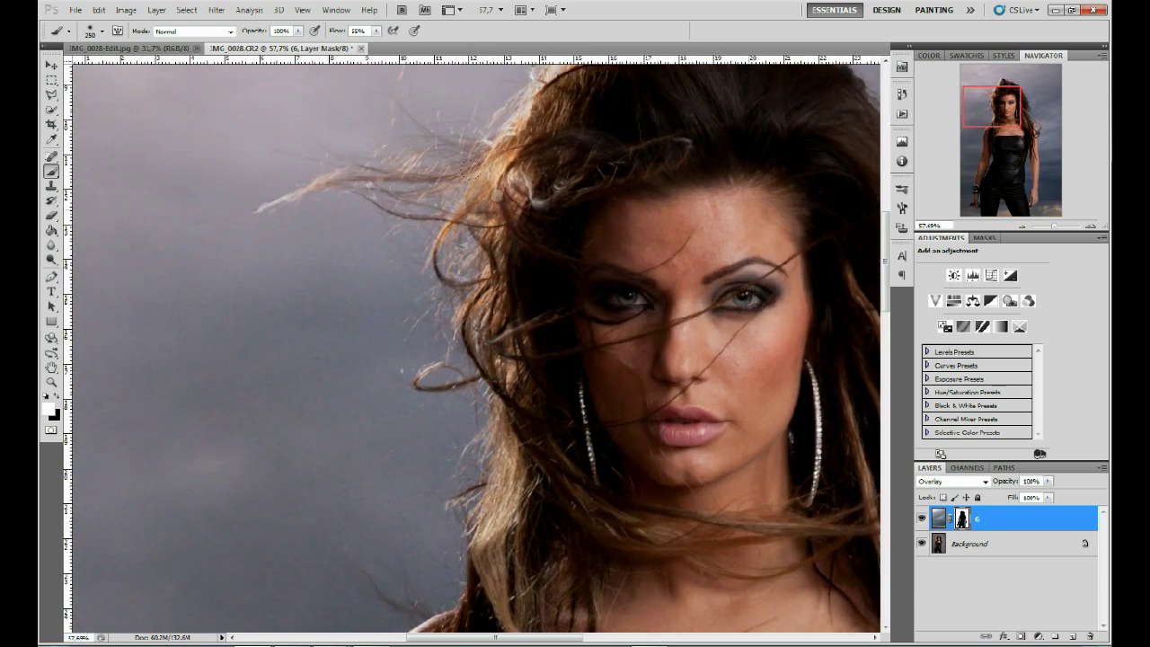
{"action": "left_click_drag", "start_coordinate": [518, 199], "coordinate": [460, 415]}
{"action": "key", "text": "bracketright"}
{"action": "left_click_drag", "start_coordinate": [455, 349], "coordinate": [496, 306]}
Paint white on the sky mask along the hair edges at the top and darker side of the head.
{"action": "mouse_move", "coordinate": [510, 231]}
{"action": "left_mouse_down"}
{"action": "mouse_move", "coordinate": [549, 202]}
{"action": "mouse_move", "coordinate": [679, 211]}
{"action": "mouse_move", "coordinate": [714, 240]}
{"action": "left_mouse_up"}
{"action": "mouse_move", "coordinate": [751, 291]}
{"action": "left_mouse_down"}
{"action": "mouse_move", "coordinate": [551, 238]}
{"action": "mouse_move", "coordinate": [498, 165]}
{"action": "left_mouse_up"}
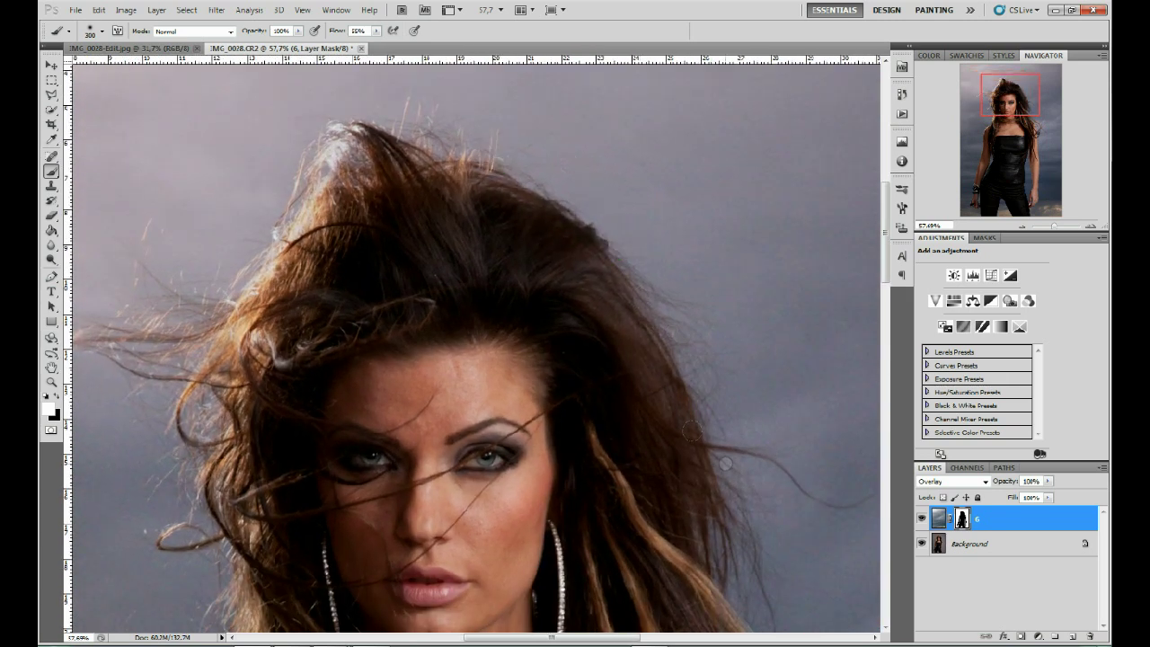
{"action": "left_click_drag", "start_coordinate": [731, 475], "coordinate": [652, 296]}
{"action": "mouse_move", "coordinate": [617, 195]}
{"action": "left_mouse_down"}
{"action": "mouse_move", "coordinate": [725, 569]}
{"action": "mouse_move", "coordinate": [621, 387]}
{"action": "left_mouse_up"}
{"action": "left_click_drag", "start_coordinate": [515, 224], "coordinate": [534, 301]}
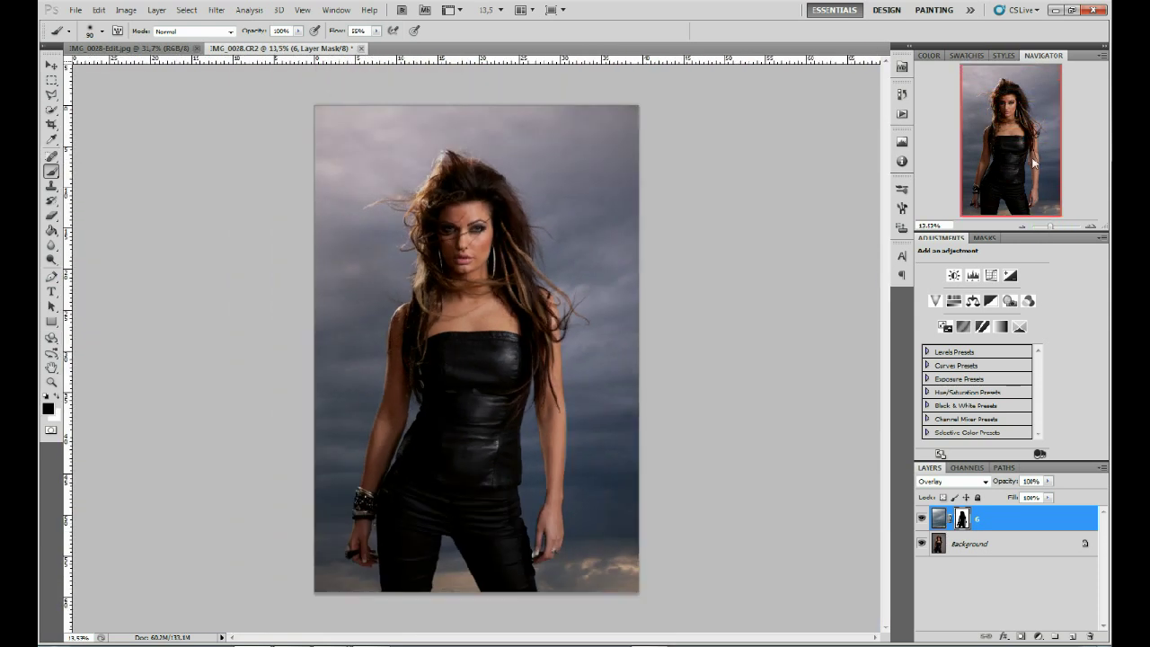
Add a Hue/Saturation adjustment layer above the sky layer and reduce the saturation to about -15.
{"action": "left_click", "coordinate": [1038, 635]}
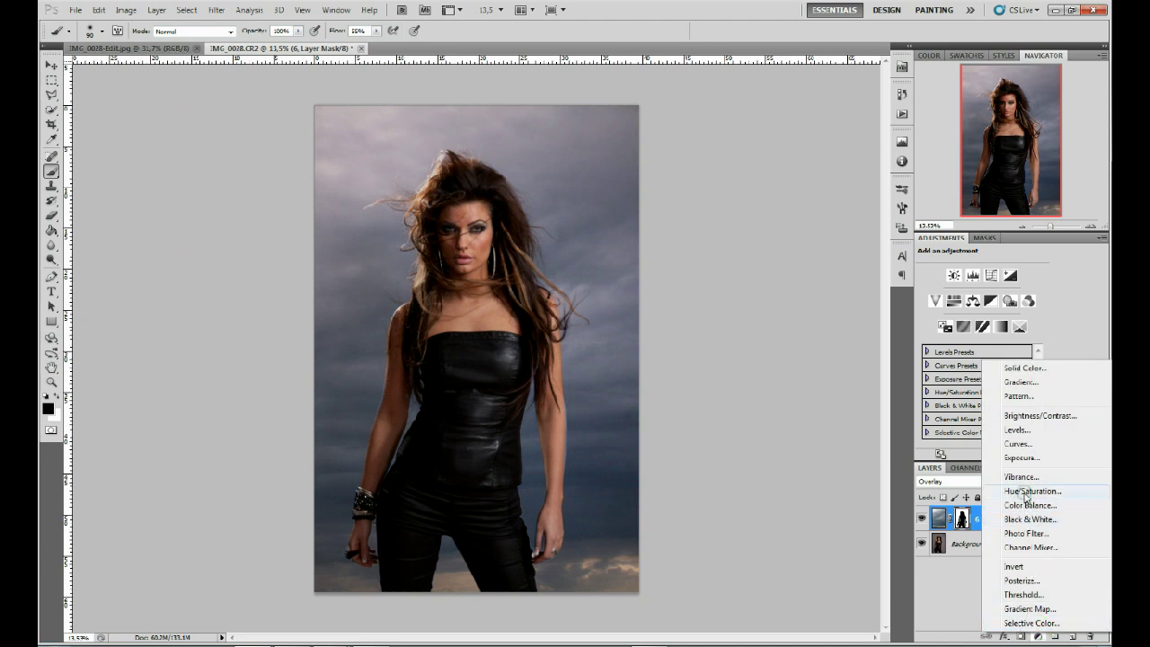
{"action": "left_click", "coordinate": [1024, 491]}
{"action": "left_click_drag", "start_coordinate": [982, 328], "coordinate": [976, 335]}
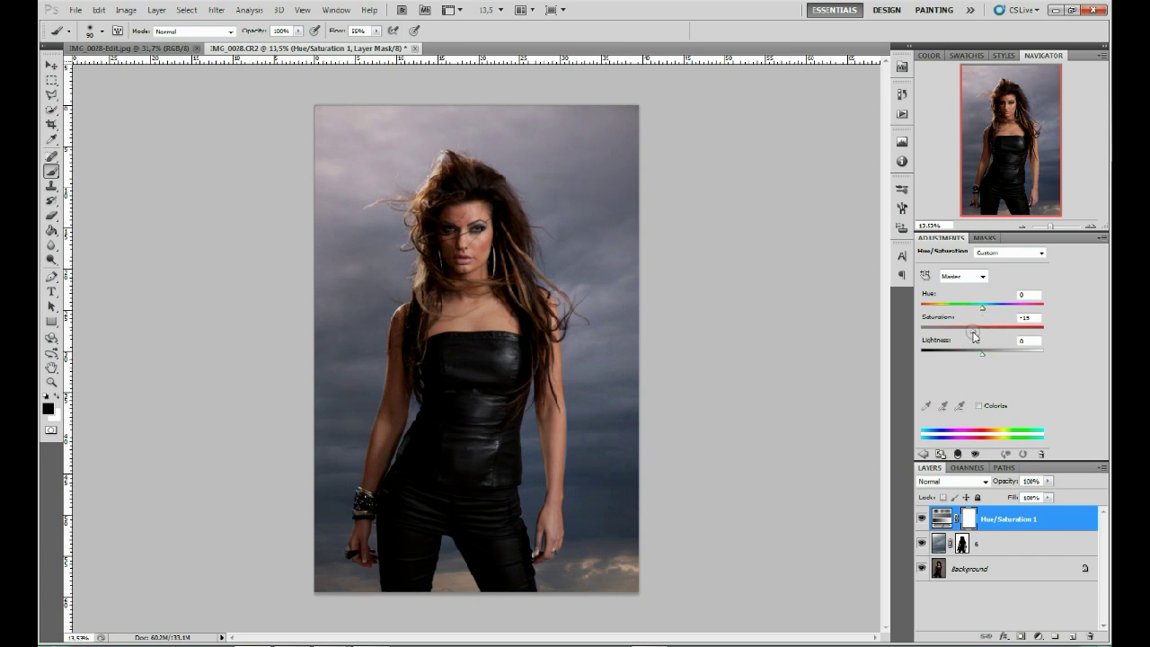
{"action": "mouse_move", "coordinate": [1053, 230]}
{"action": "left_mouse_down"}
{"action": "mouse_move", "coordinate": [1042, 230]}
{"action": "mouse_move", "coordinate": [1053, 231]}
{"action": "left_mouse_up"}
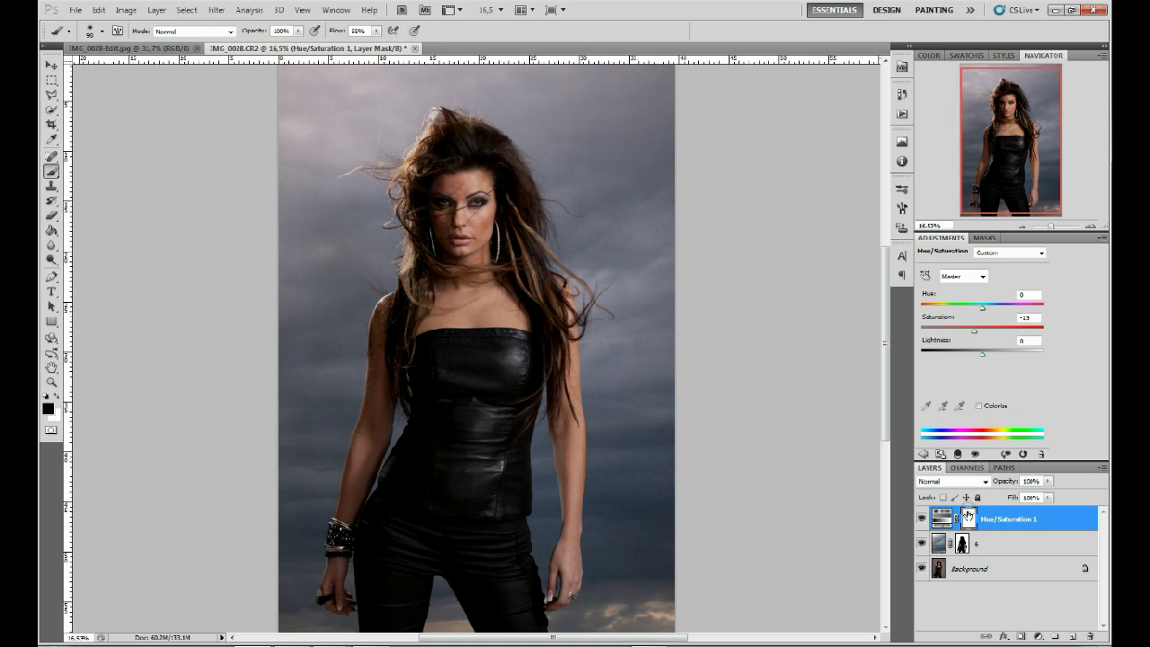
{"action": "left_click_drag", "start_coordinate": [982, 334], "coordinate": [972, 336]}
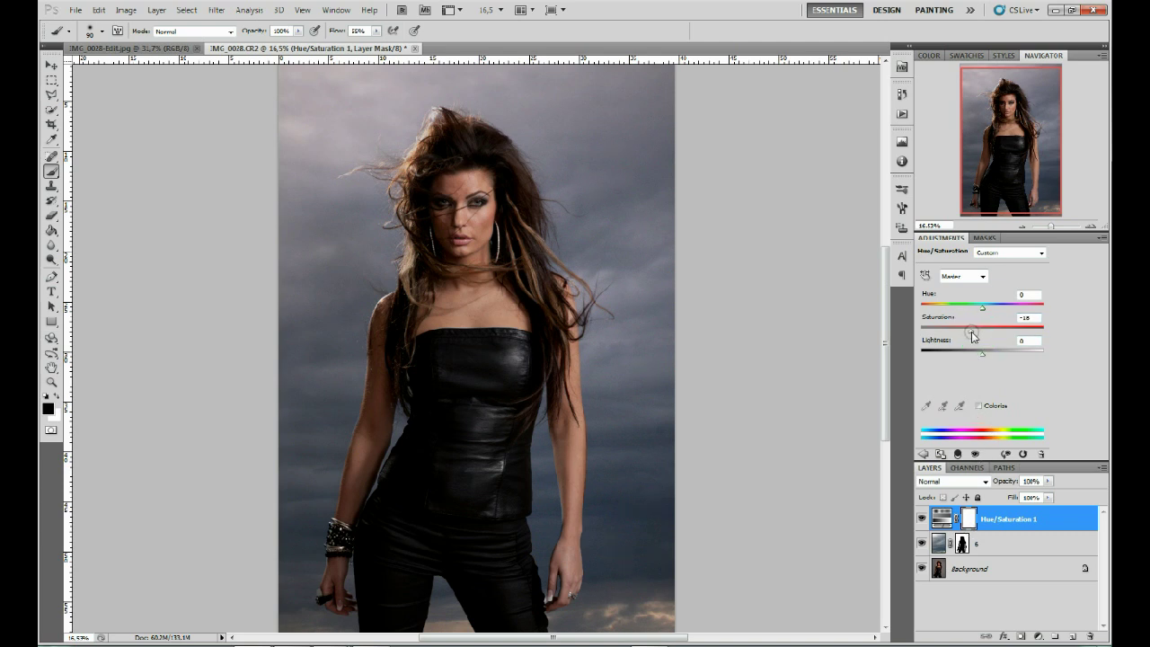
Add a Color Balance adjustment layer with midtones at -8 for Cyan/Red and +20 for Yellow/Blue.
{"action": "left_click", "coordinate": [1037, 635]}
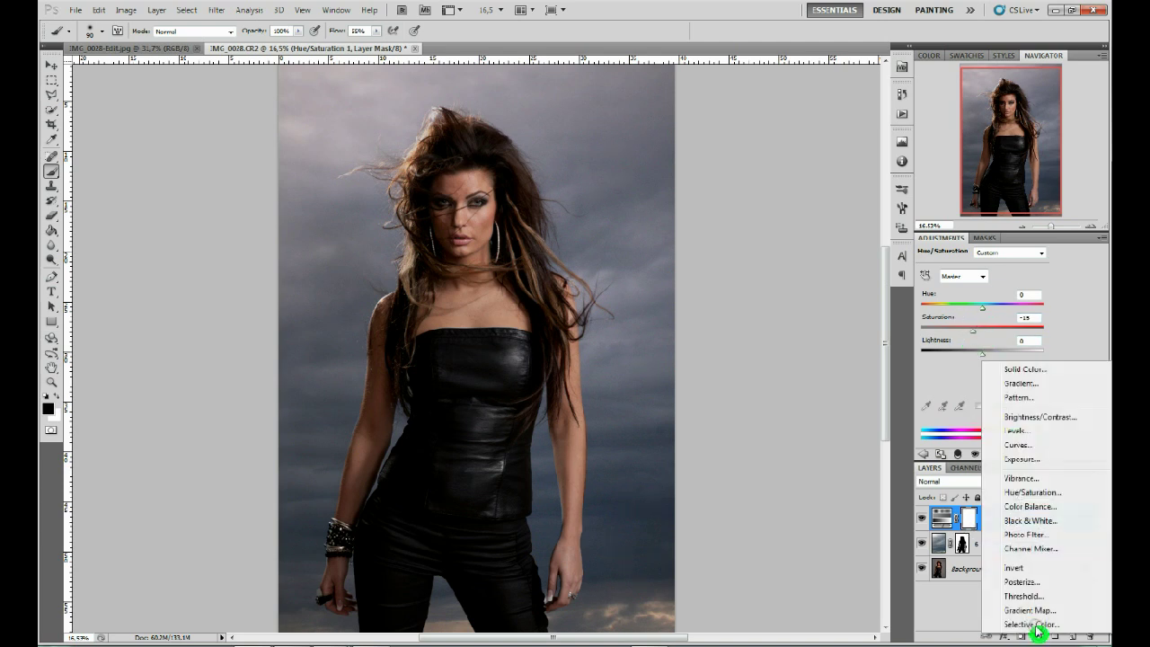
{"action": "left_click", "coordinate": [1030, 506]}
{"action": "left_click", "coordinate": [970, 334]}
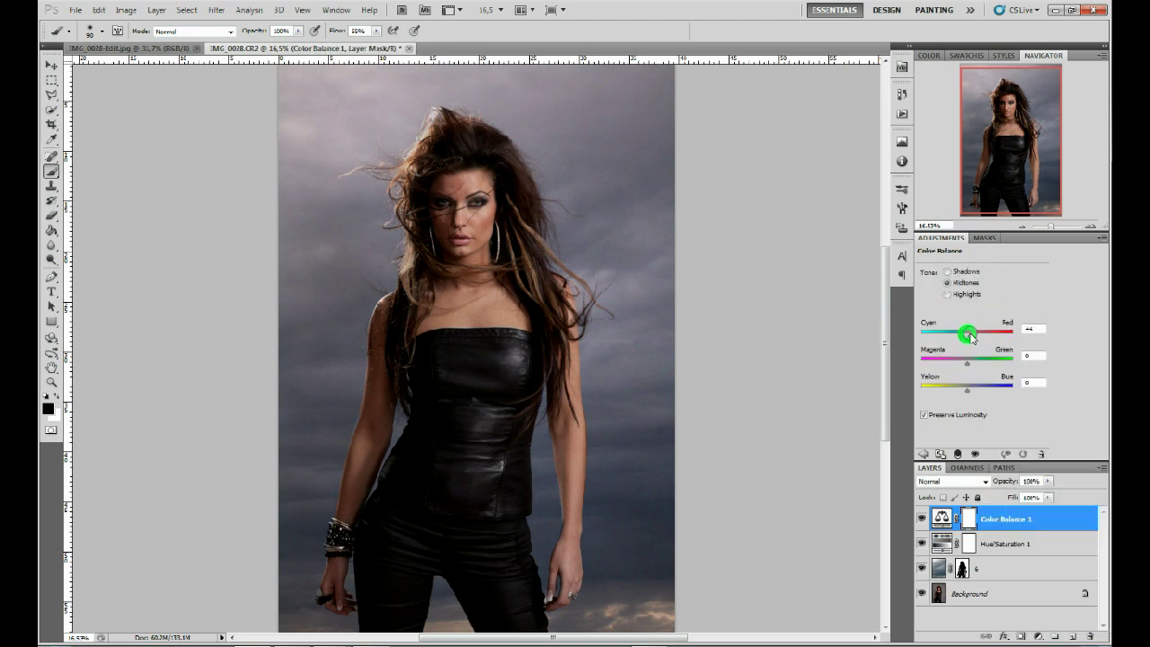
{"action": "left_click_drag", "start_coordinate": [967, 388], "coordinate": [977, 387]}
{"action": "left_click_drag", "start_coordinate": [970, 340], "coordinate": [964, 338]}
{"action": "left_click", "coordinate": [976, 388]}
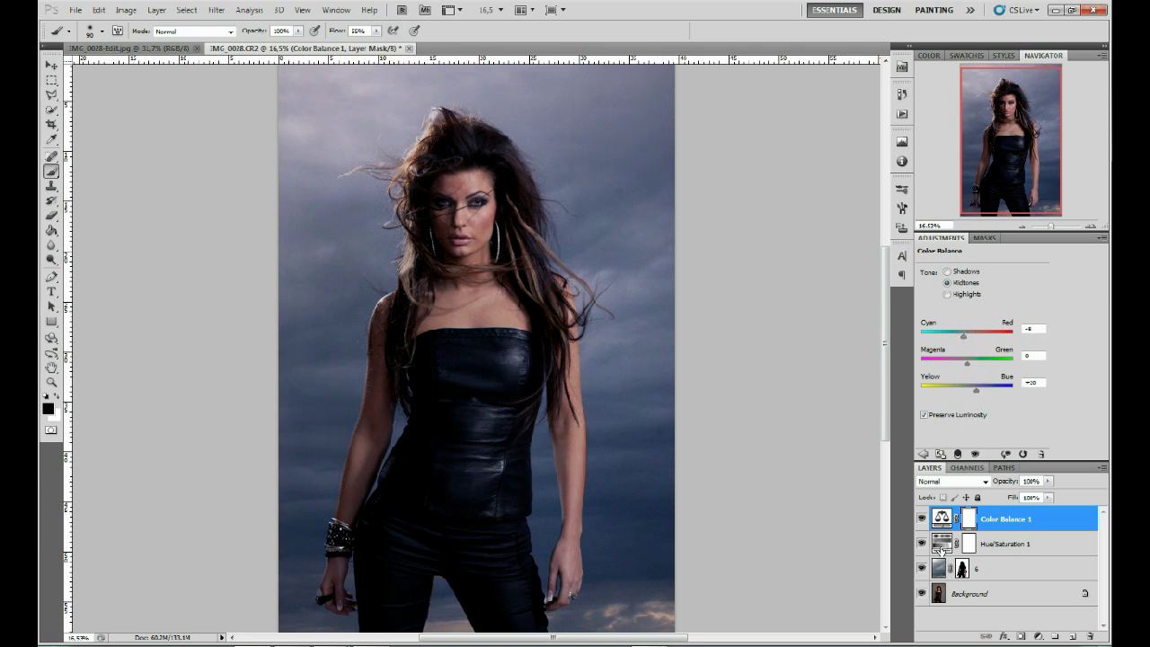
Lower the Hue/Saturation adjustment layer's saturation to -42.
{"action": "left_click", "coordinate": [939, 544]}
{"action": "left_click_drag", "start_coordinate": [972, 331], "coordinate": [958, 335]}
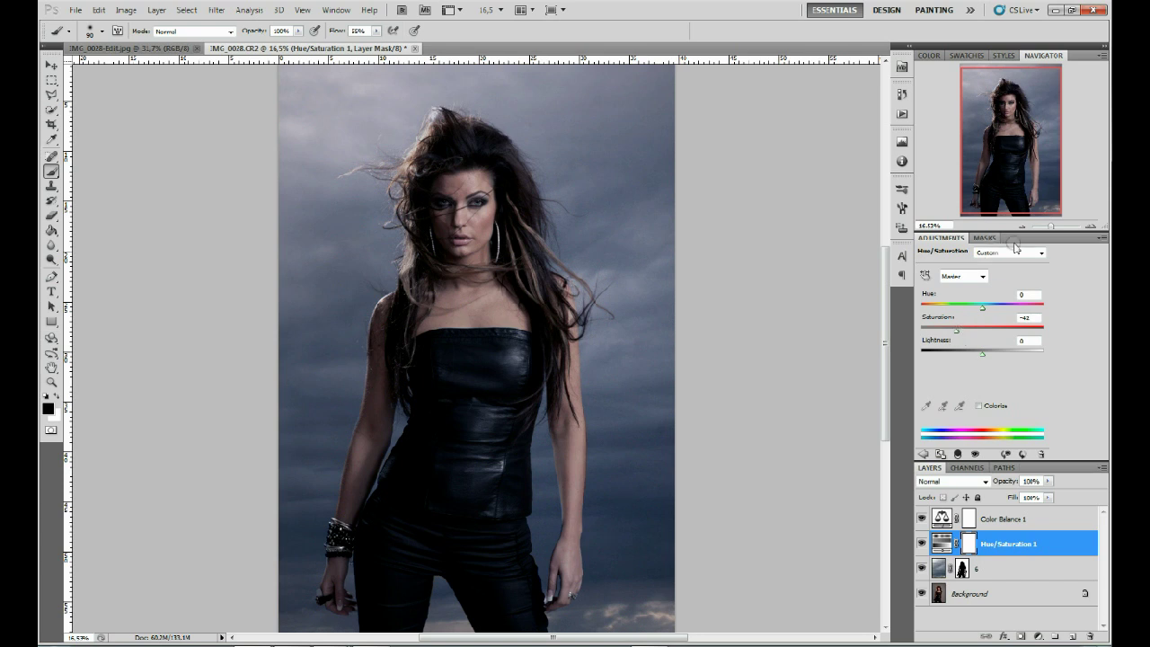
Create an empty layer above the Color Balance layer and prepare a white brush with 10% flow.
{"action": "left_click", "coordinate": [940, 519]}
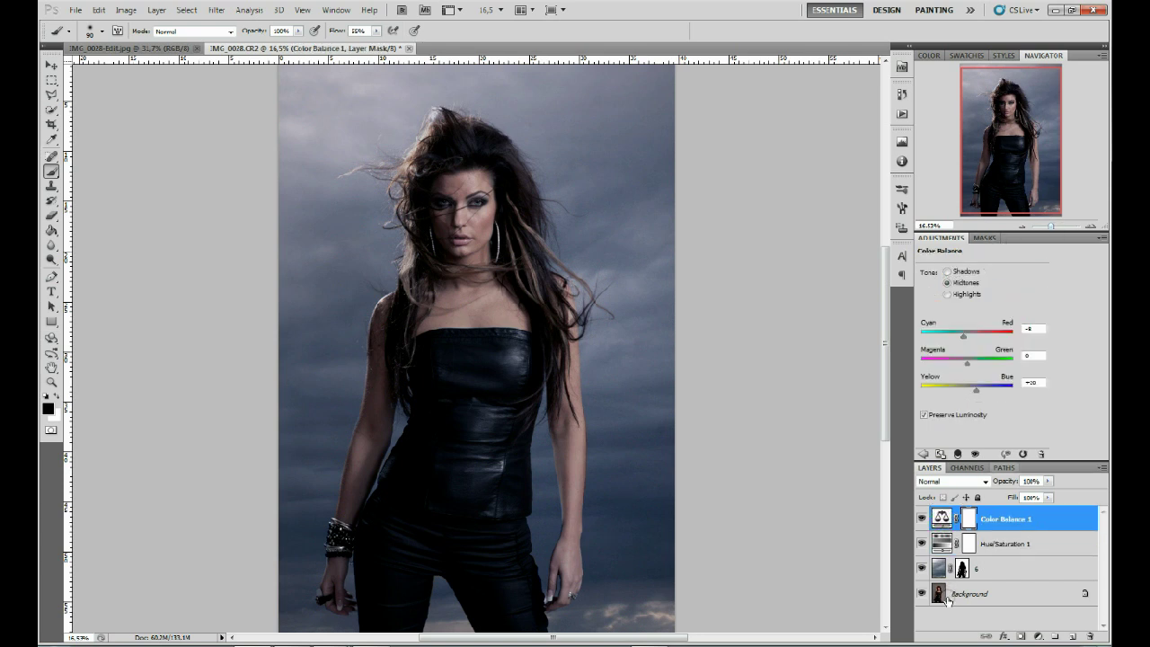
{"action": "left_click", "coordinate": [1071, 635]}
{"action": "key", "text": "x"}
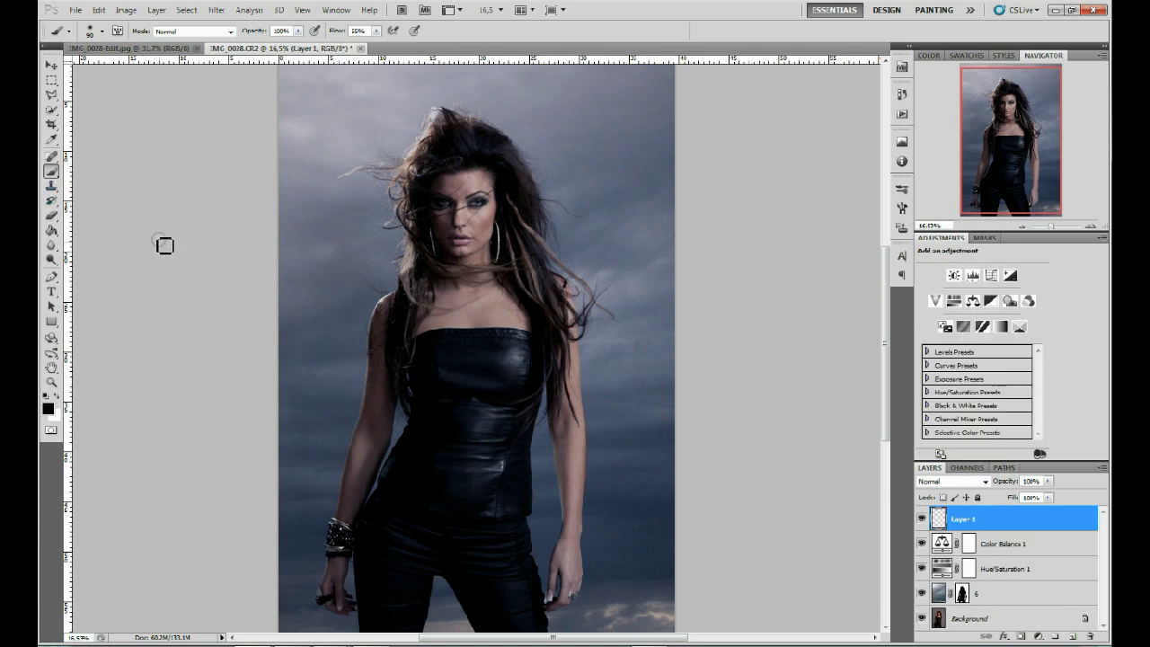
{"action": "left_click_drag", "start_coordinate": [338, 30], "coordinate": [314, 33]}
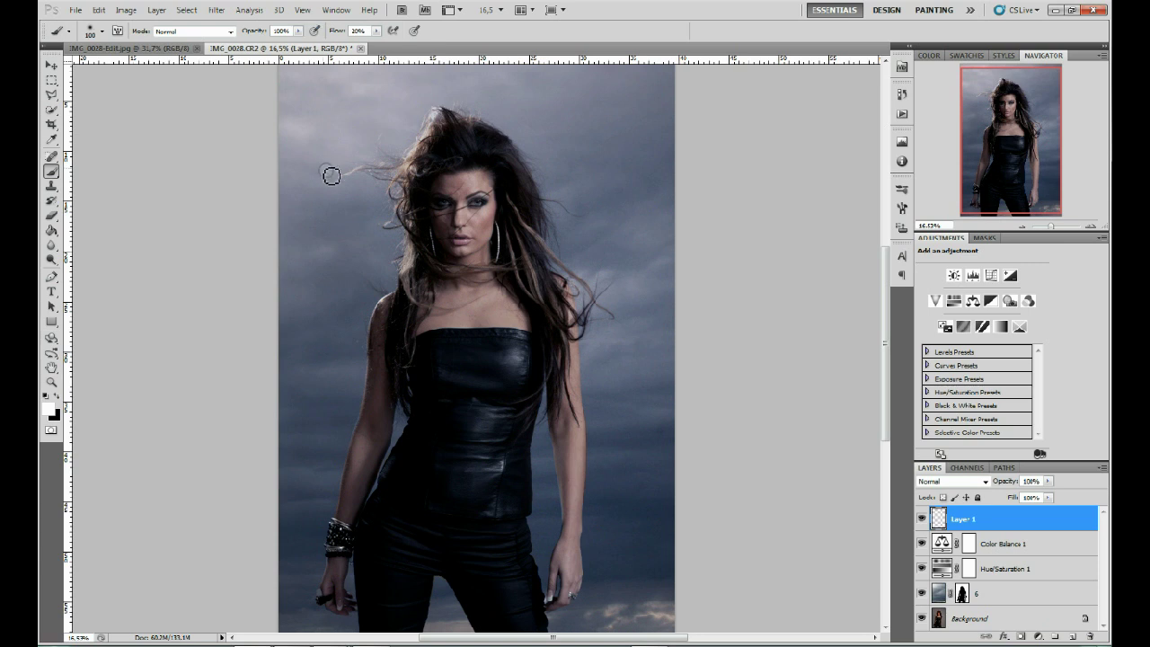
Build up a soft white glow over the photo's upper-left sky using very large brush dabs, up to 2100 px.
{"action": "mouse_move", "coordinate": [220, 173]}
{"action": "left_mouse_down"}
{"action": "mouse_move", "coordinate": [213, 259]}
{"action": "mouse_move", "coordinate": [298, 242]}
{"action": "left_mouse_up"}
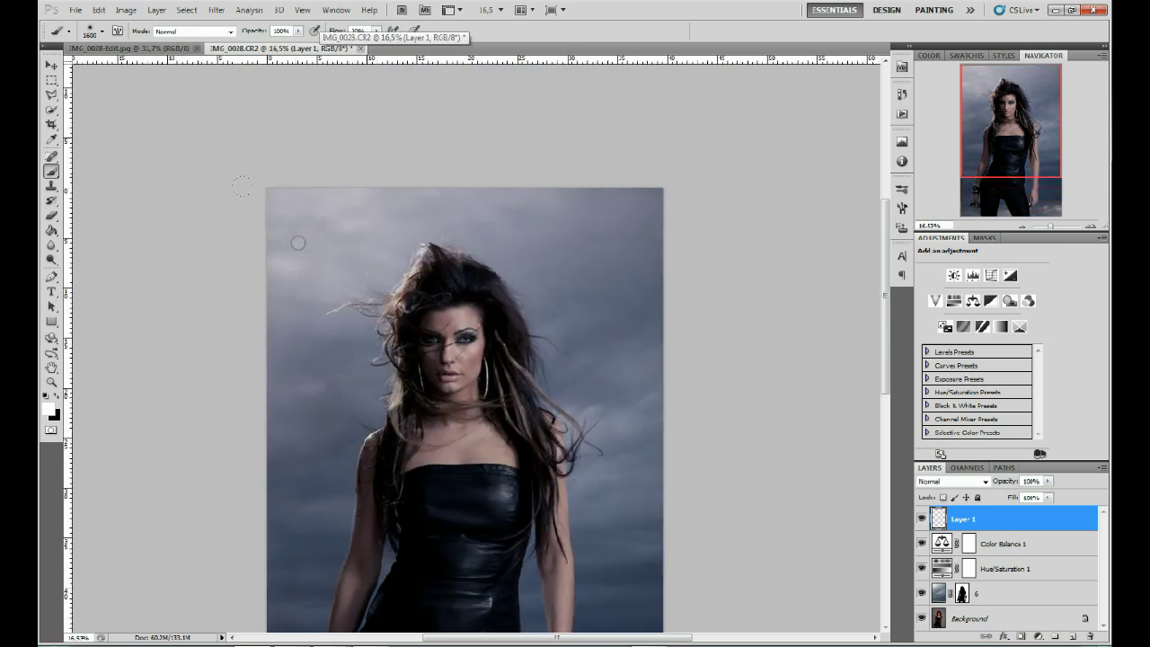
{"action": "left_click", "coordinate": [309, 243]}
{"action": "left_click", "coordinate": [300, 251]}
{"action": "key", "text": "]"}
{"action": "key", "text": "]"}
{"action": "key", "text": "]"}
{"action": "left_click", "coordinate": [336, 322]}
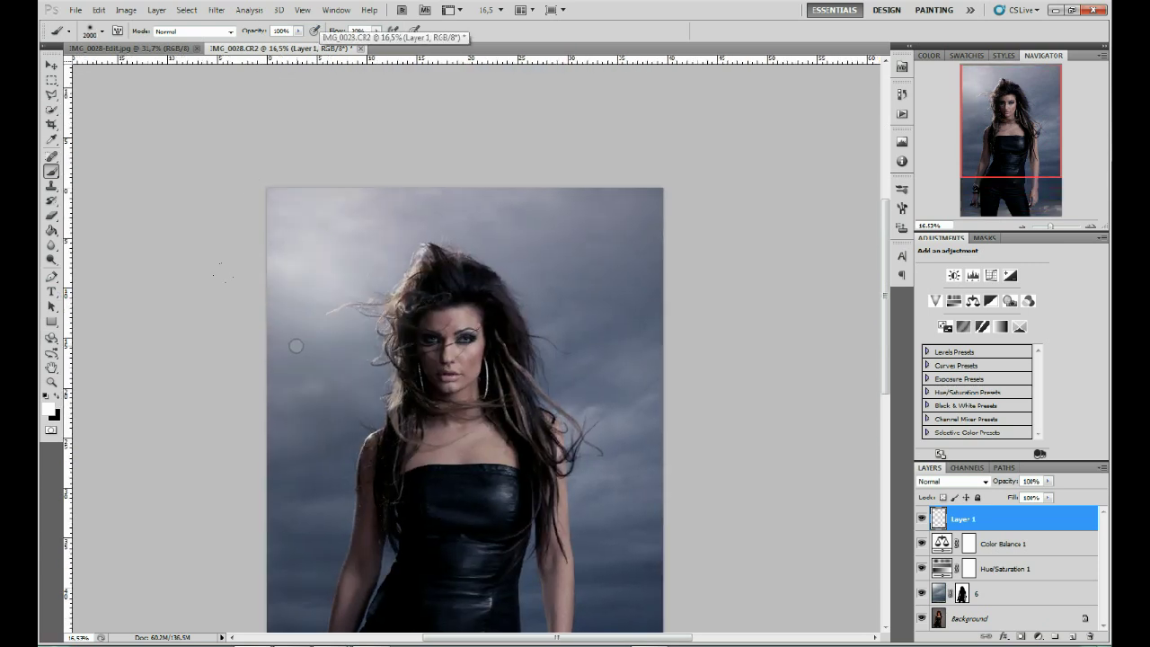
{"action": "left_click", "coordinate": [297, 347]}
{"action": "left_click", "coordinate": [371, 188]}
{"action": "left_click", "coordinate": [397, 230]}
{"action": "left_click", "coordinate": [258, 186]}
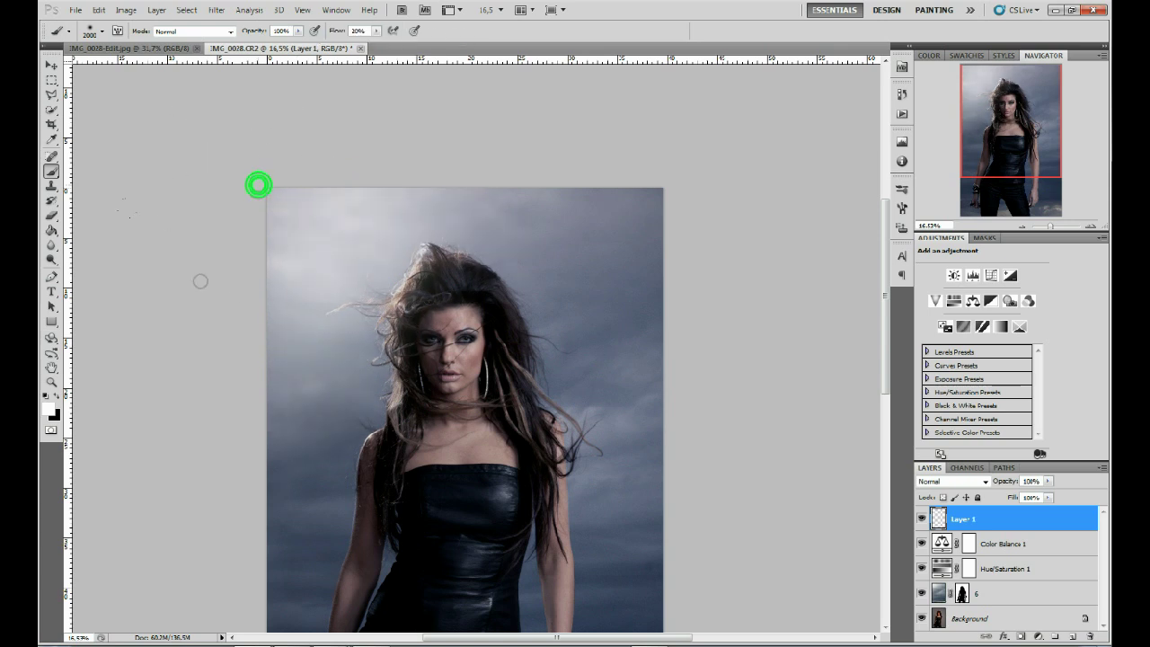
{"action": "left_click", "coordinate": [236, 257]}
{"action": "left_click", "coordinate": [303, 342]}
{"action": "key", "text": "bracketright"}
{"action": "left_click_drag", "start_coordinate": [1052, 226], "coordinate": [1050, 226]}
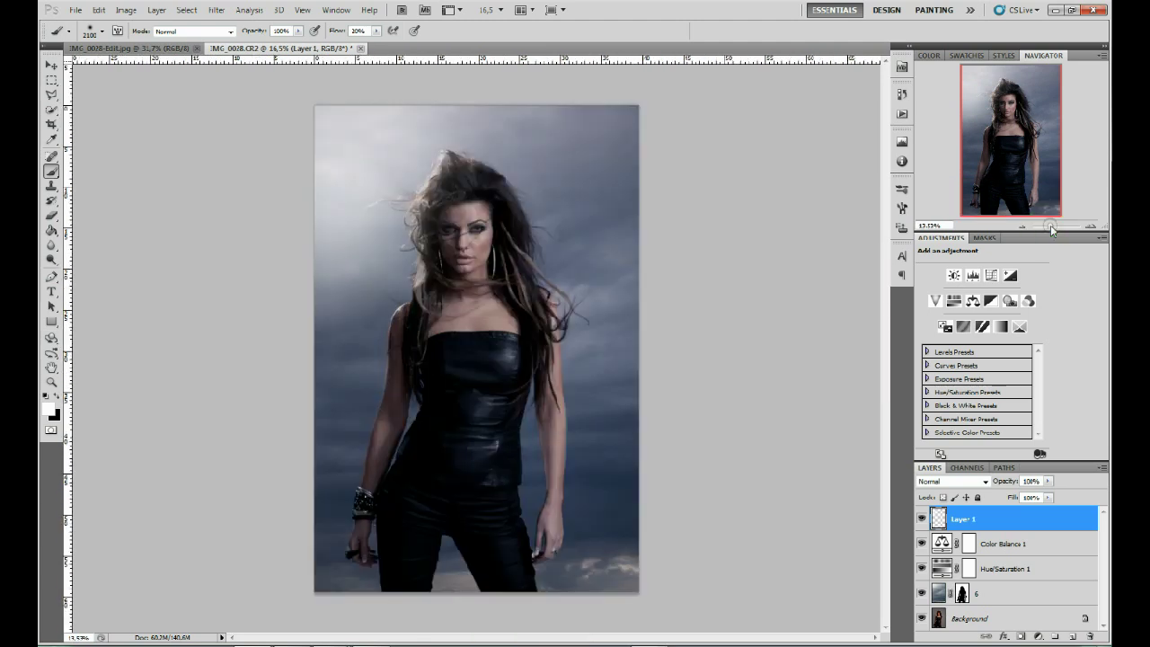
Add a Solid Color fill layer in a bright cyan-blue above the glow layer.
{"action": "left_click", "coordinate": [1040, 638]}
{"action": "left_click", "coordinate": [999, 369]}
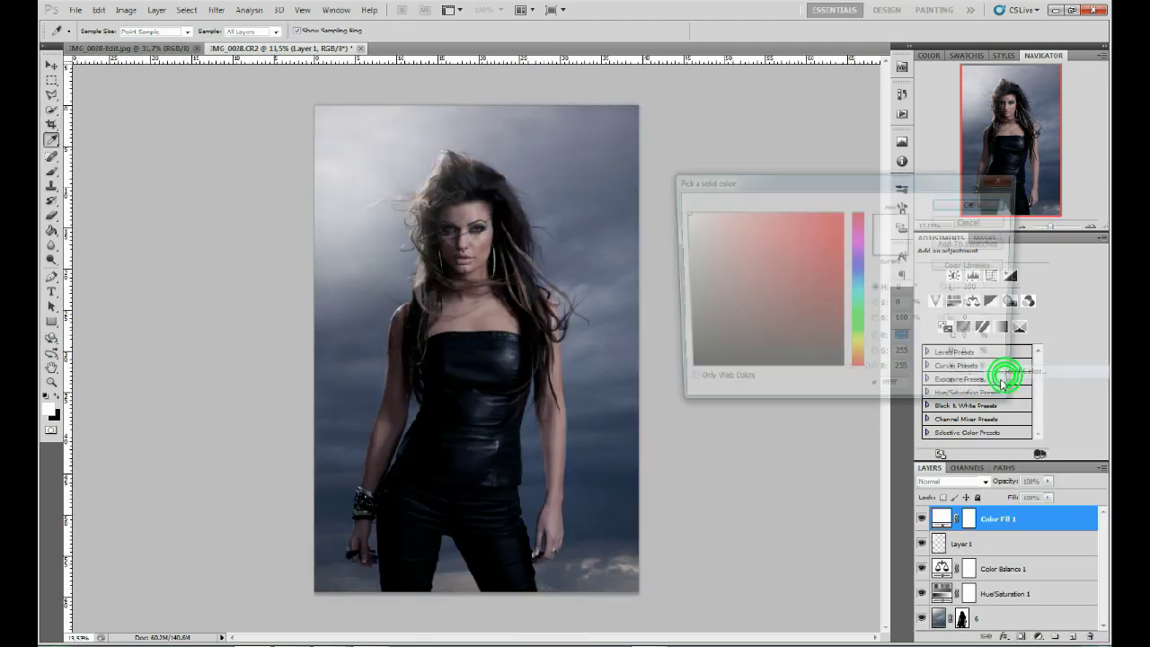
{"action": "left_click_drag", "start_coordinate": [858, 331], "coordinate": [858, 282]}
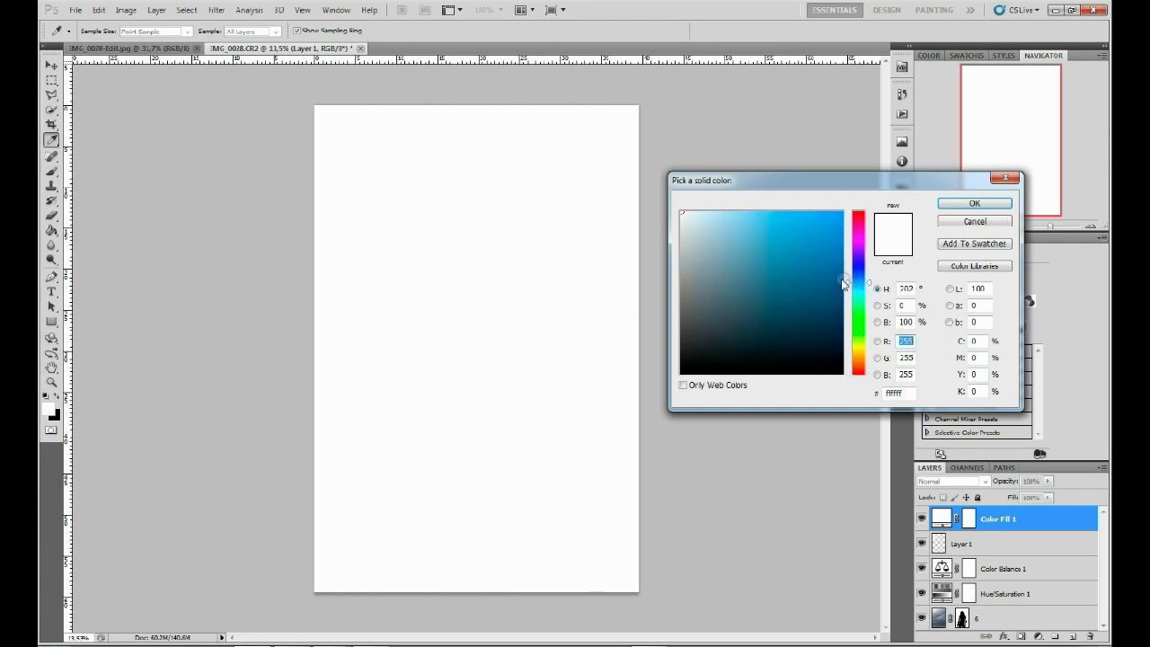
{"action": "left_click", "coordinate": [757, 235]}
{"action": "mouse_move", "coordinate": [758, 235]}
{"action": "left_mouse_down"}
{"action": "mouse_move", "coordinate": [763, 226]}
{"action": "mouse_move", "coordinate": [770, 238]}
{"action": "left_mouse_up"}
{"action": "key", "text": "Return"}
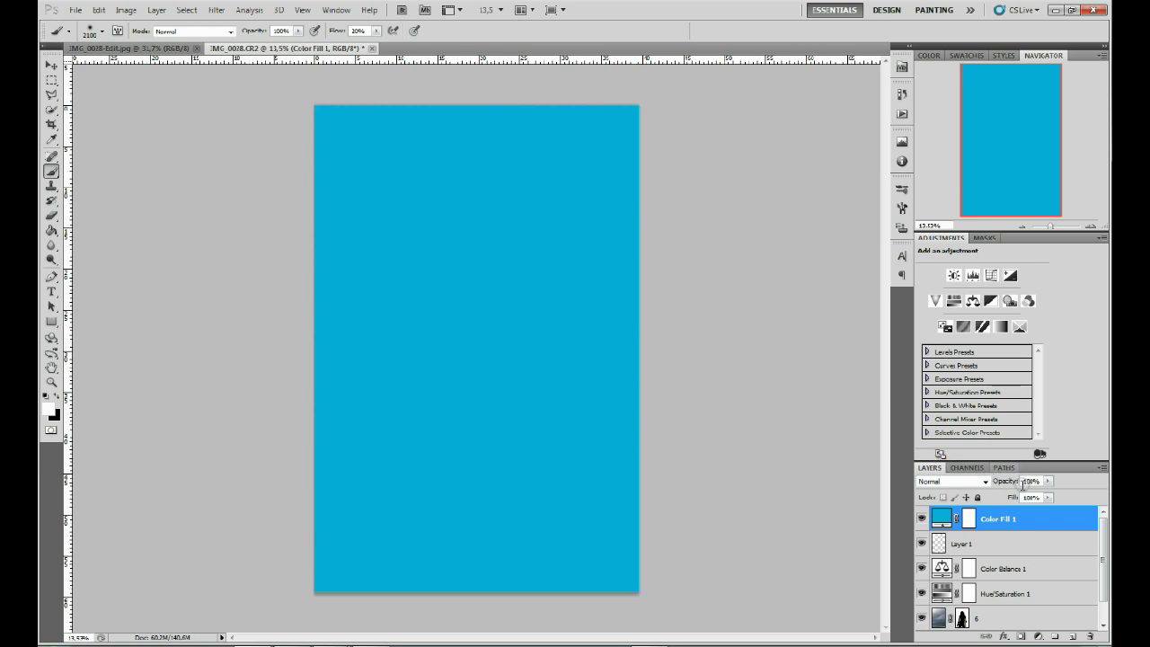
Set the cyan-blue Color Fill layer's blend mode to Screen and reduce its opacity to 6%.
{"action": "left_click_drag", "start_coordinate": [1006, 480], "coordinate": [963, 485]}
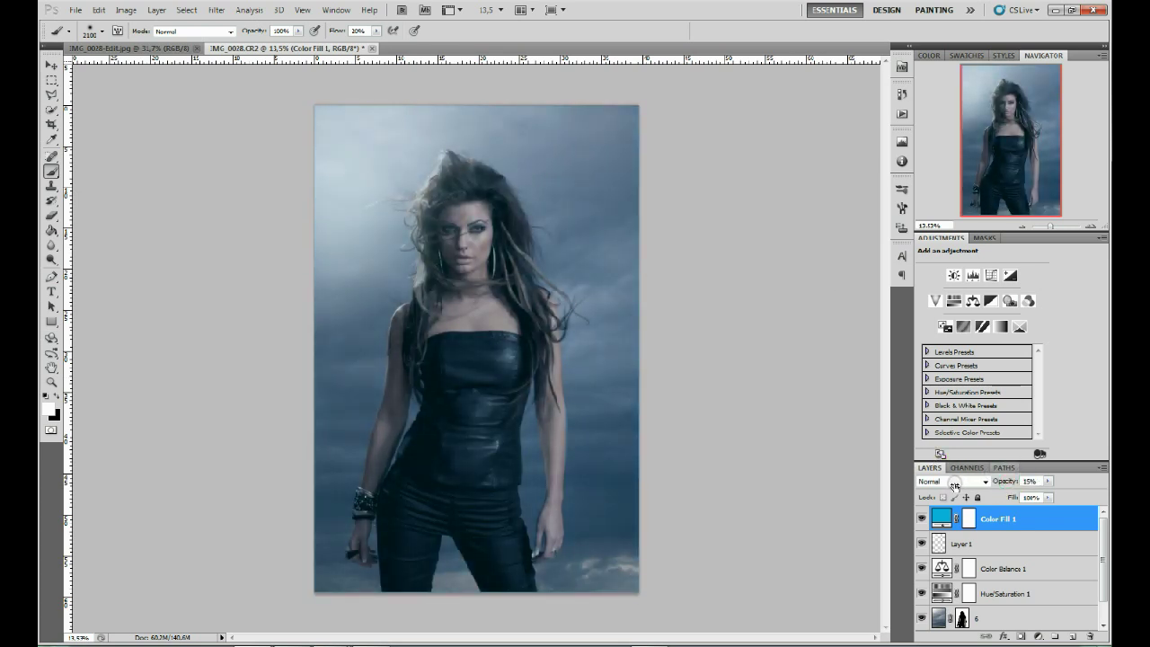
{"action": "left_click", "coordinate": [943, 483]}
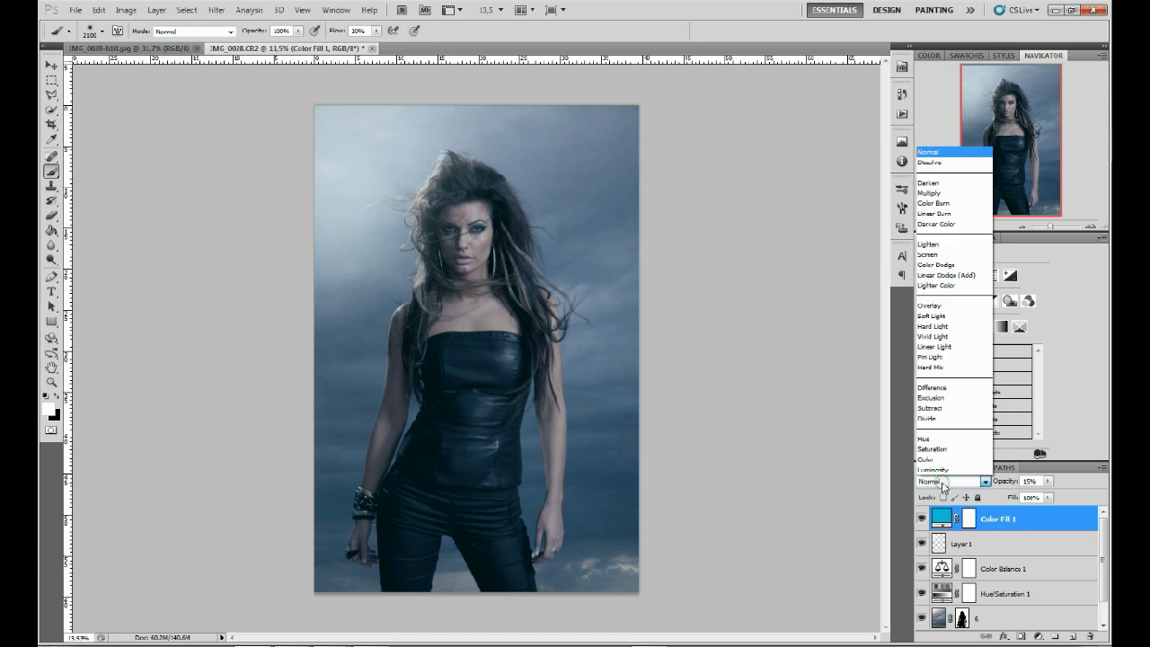
{"action": "left_click", "coordinate": [946, 254]}
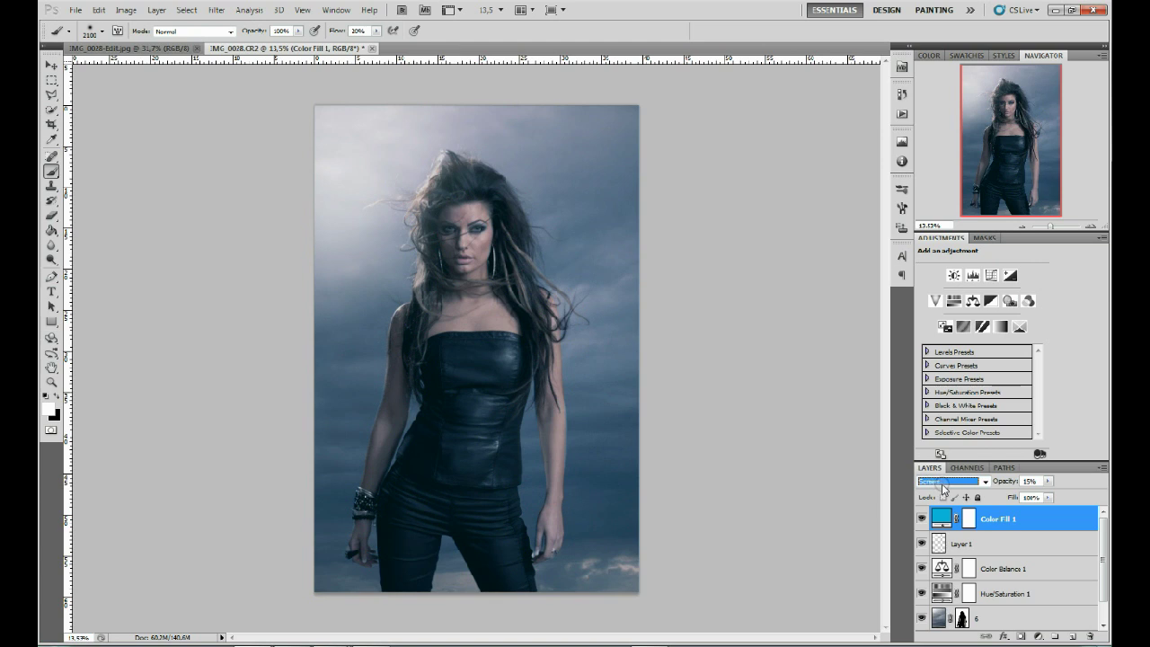
{"action": "left_click_drag", "start_coordinate": [1006, 481], "coordinate": [895, 485]}
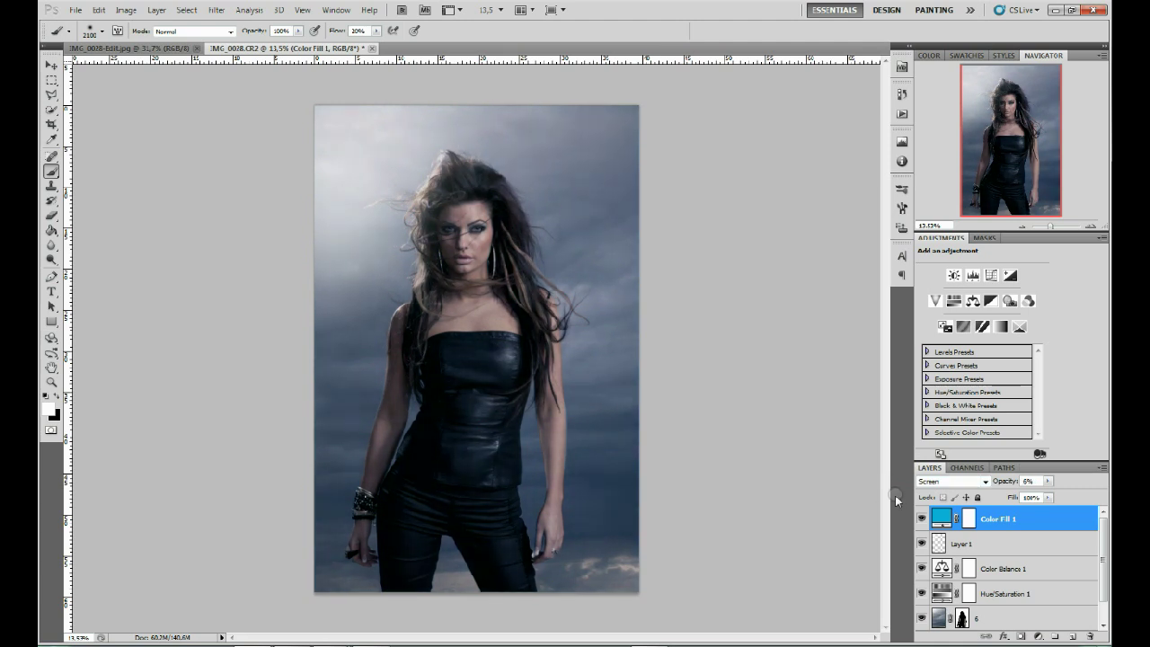
Toggle the Color Fill layer's visibility repeatedly to compare the image with and without the blue tint.
{"action": "left_click", "coordinate": [920, 518]}
{"action": "left_click", "coordinate": [920, 518]}
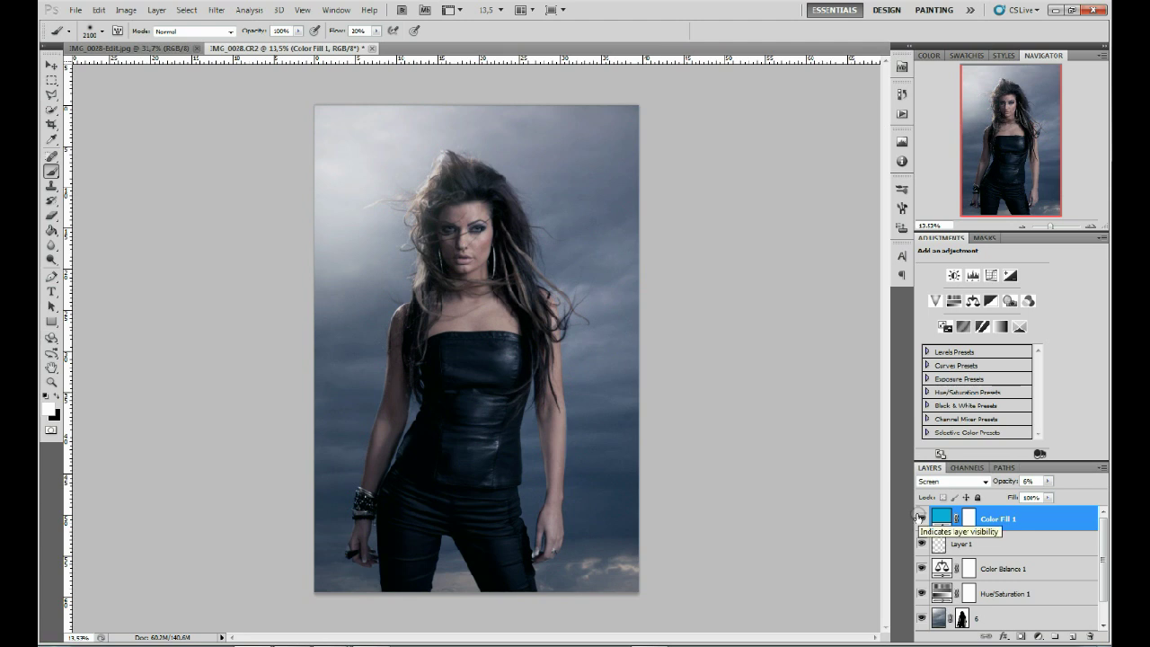
{"action": "left_click", "coordinate": [920, 518]}
{"action": "left_click", "coordinate": [921, 518]}
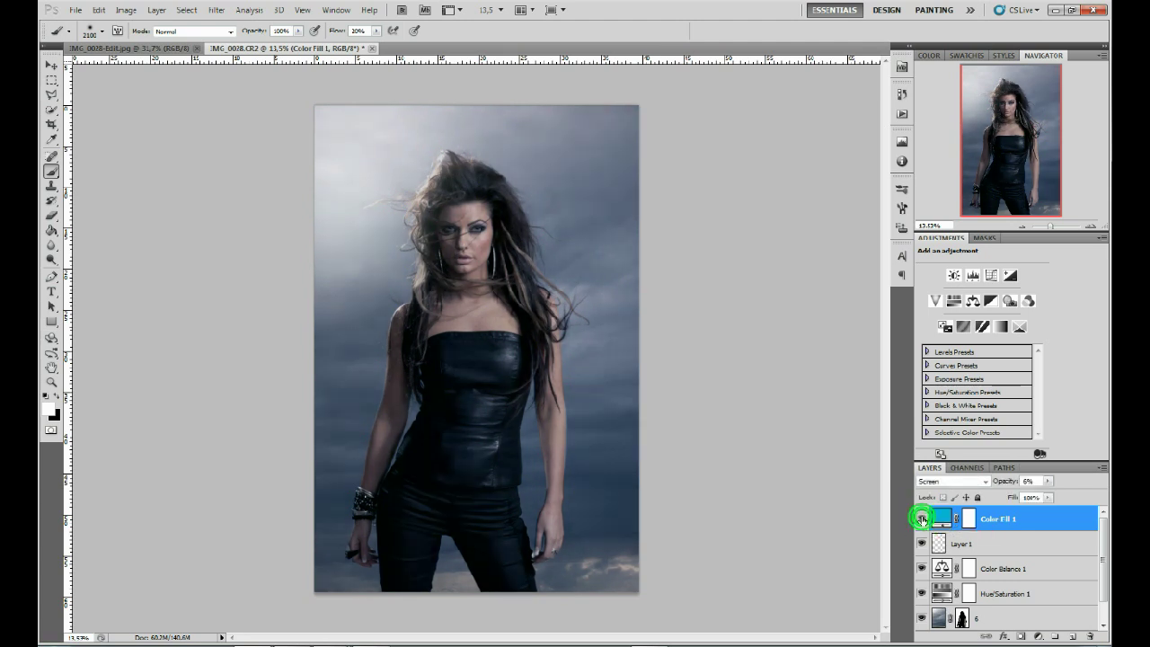
{"action": "left_click", "coordinate": [921, 518]}
{"action": "left_click", "coordinate": [921, 518]}
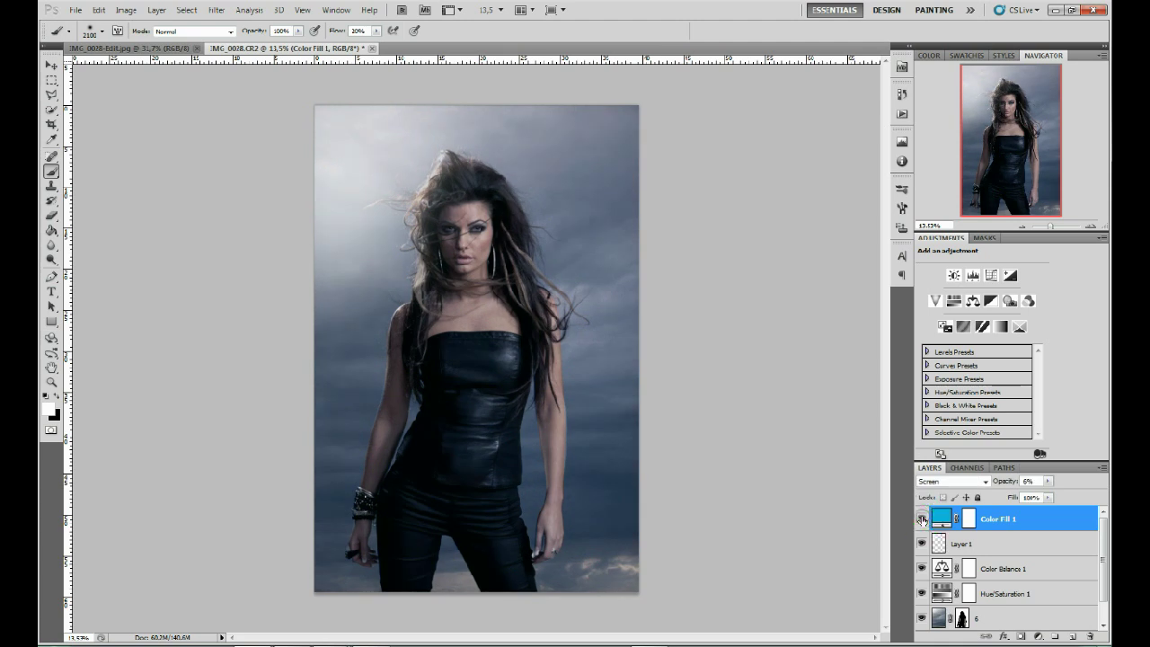
Compare the composite with the original photo by hiding all layers except Background and showing them again.
{"action": "left_click", "coordinate": [1049, 229]}
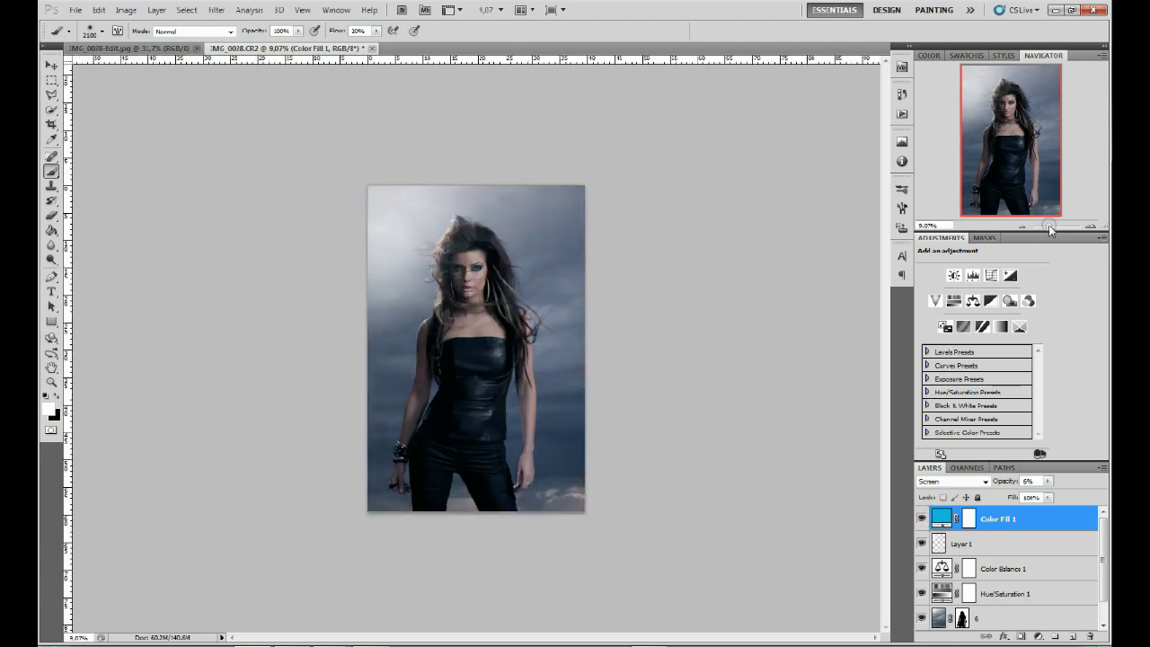
{"action": "scroll", "coordinate": [934, 575], "scroll_direction": "down", "scroll_amount": 1}
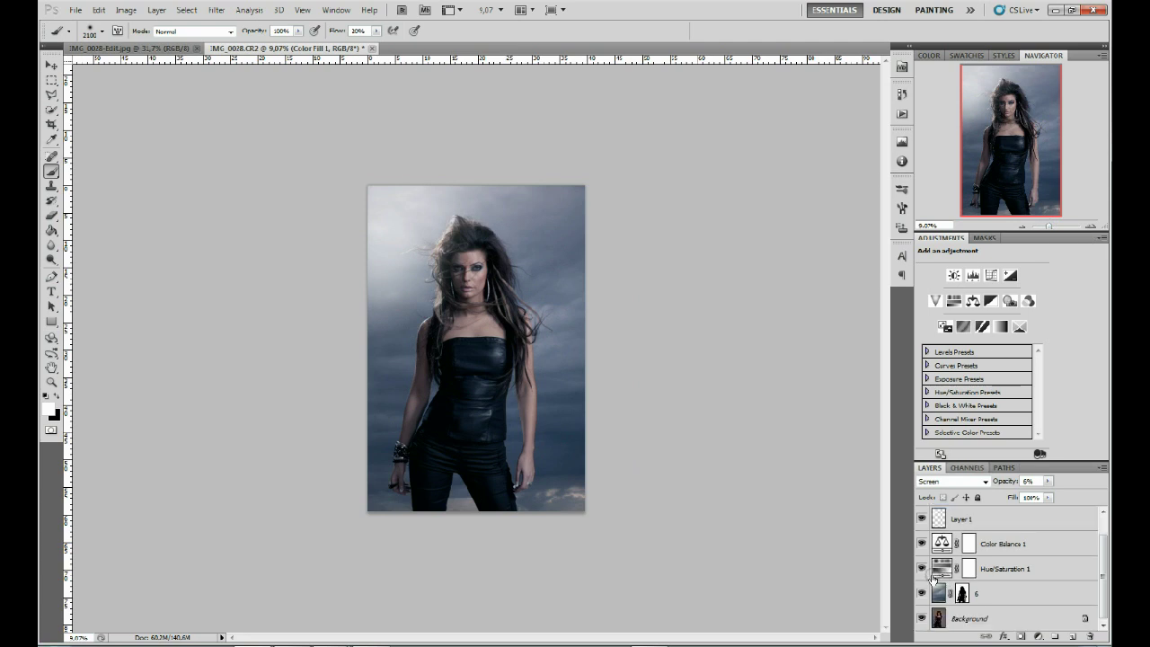
{"action": "right_click", "coordinate": [921, 618]}
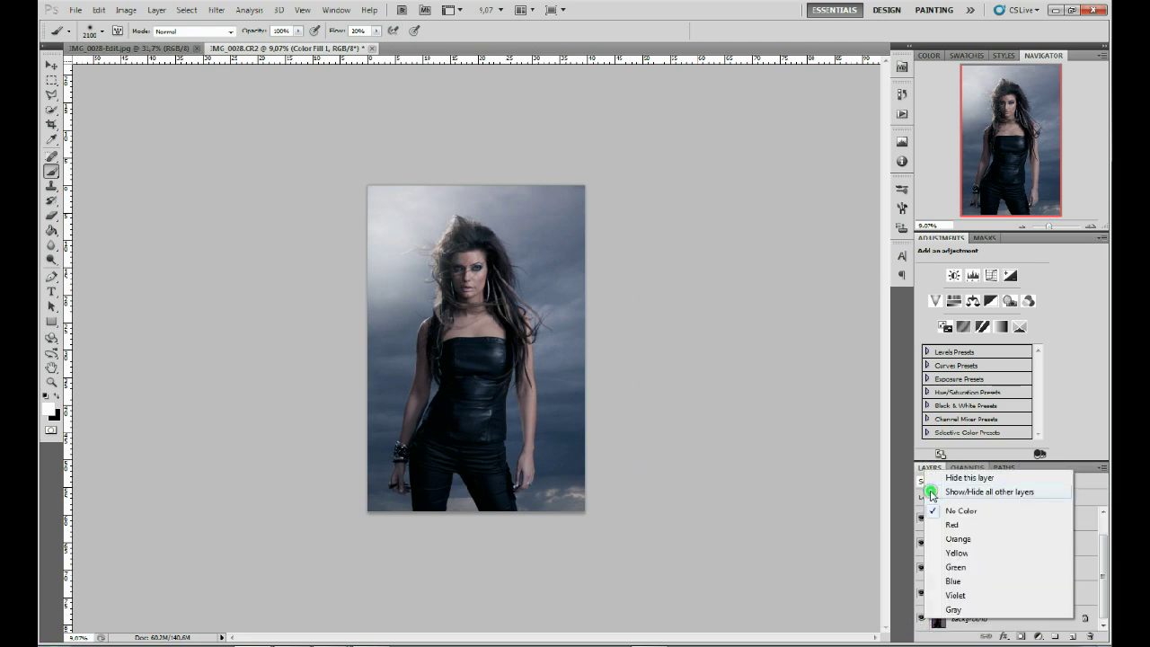
{"action": "left_click", "coordinate": [939, 490]}
{"action": "right_click", "coordinate": [921, 618]}
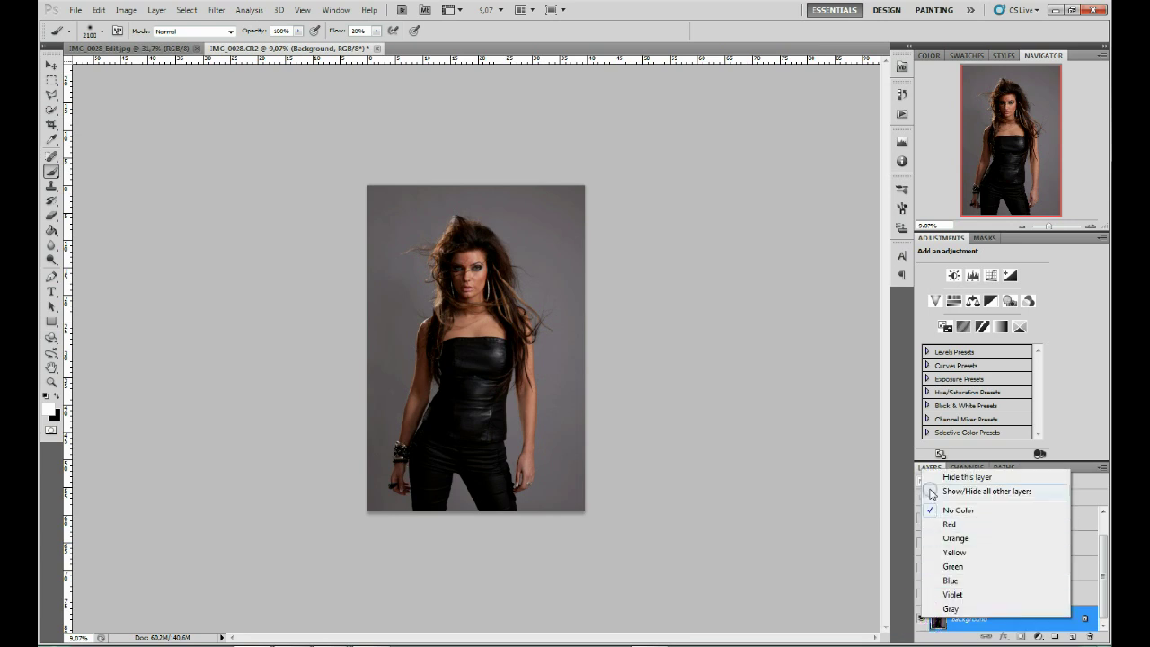
{"action": "left_click", "coordinate": [931, 490]}
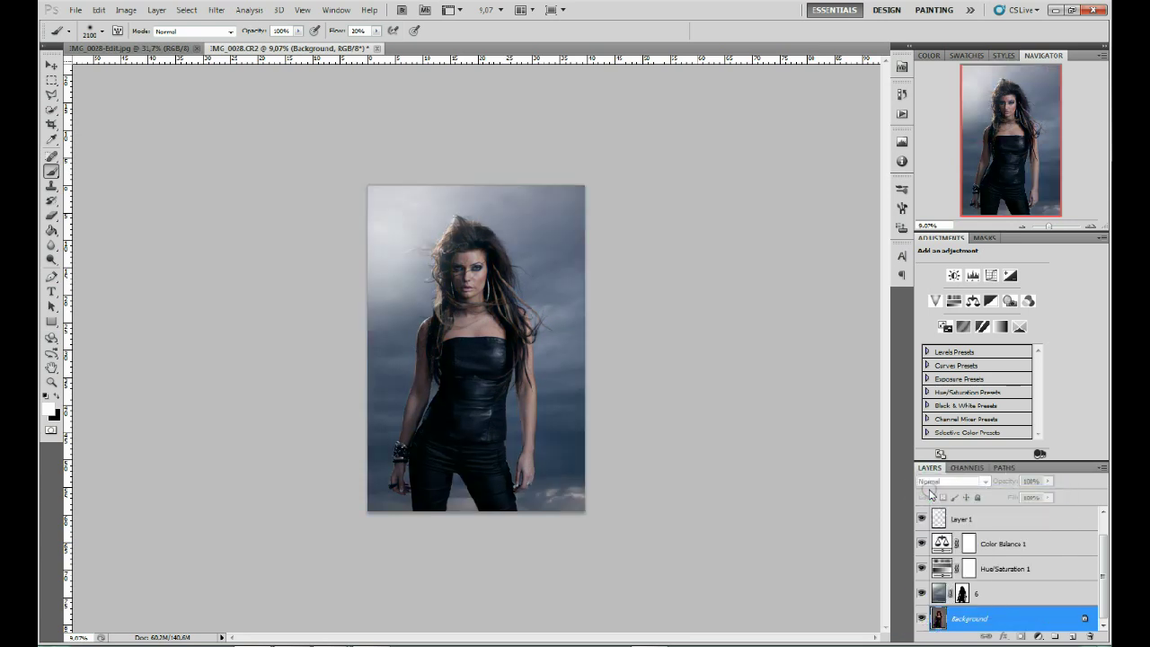